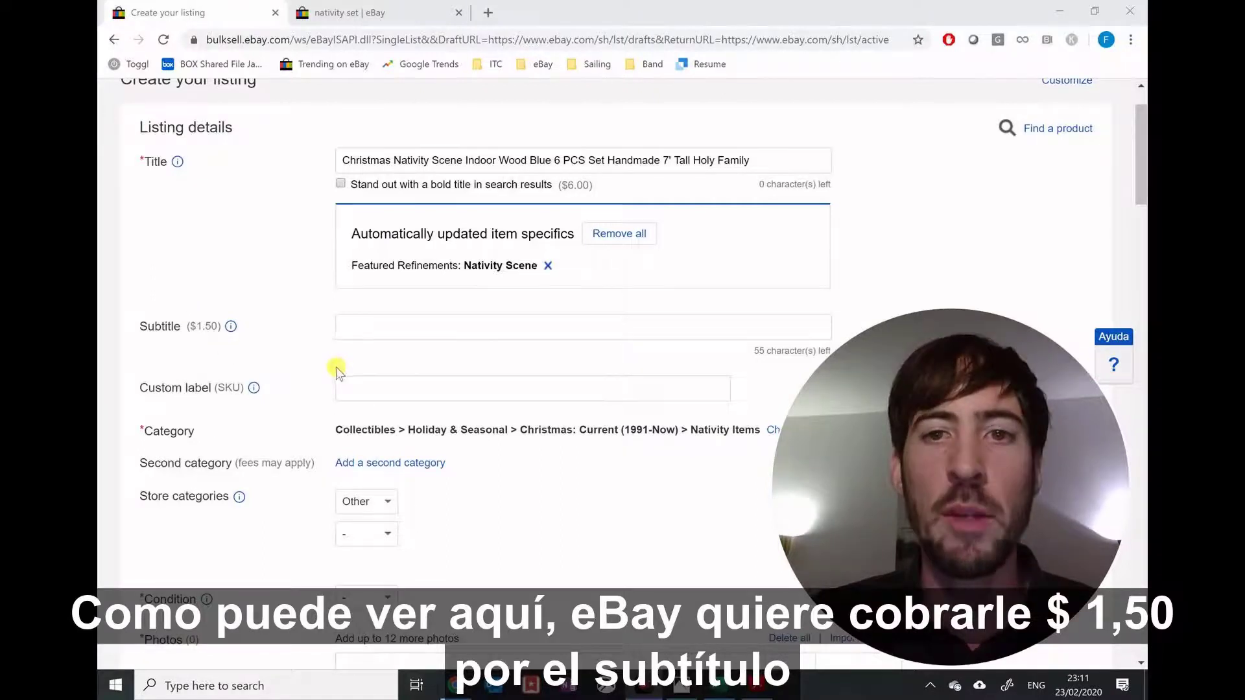
# Step: Review the subtitle, custom label, category and store category fields of the nativity scene listing
pyautogui.scroll(-1, 422, 370)
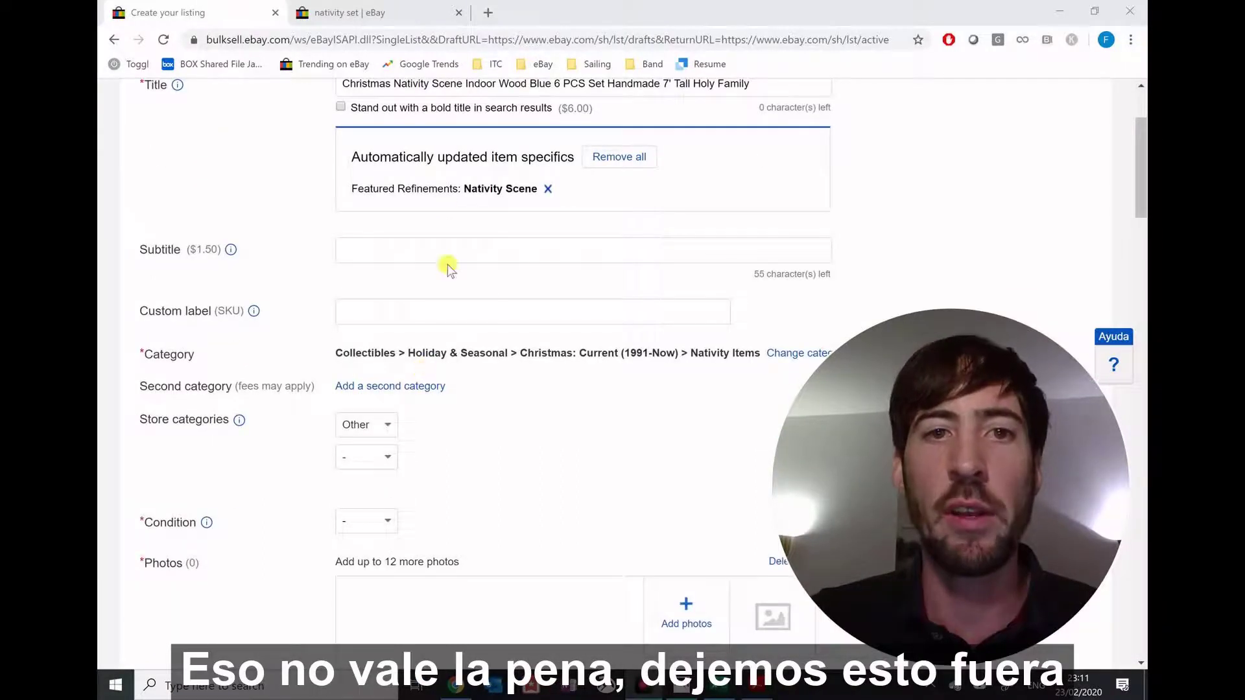
pyautogui.click(377, 319)
pyautogui.scroll(-1, 460, 343)
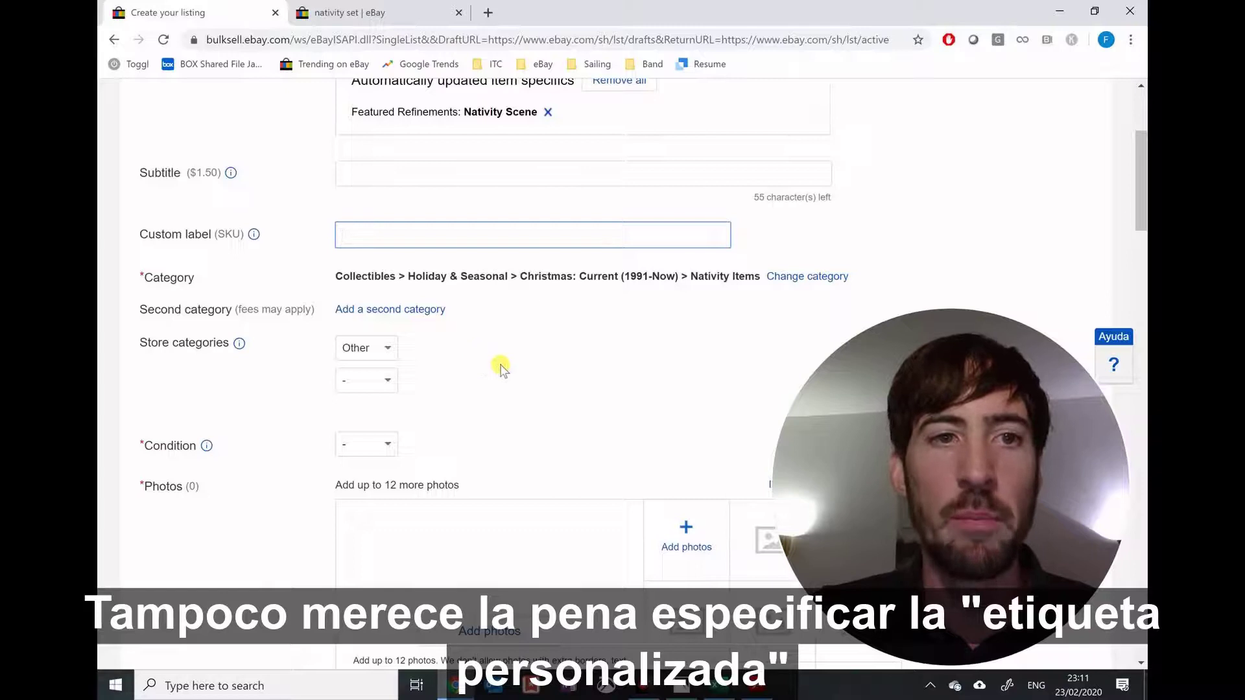
pyautogui.scroll(-1, 551, 343)
pyautogui.moveTo(336, 198); pyautogui.dragTo(144, 201)
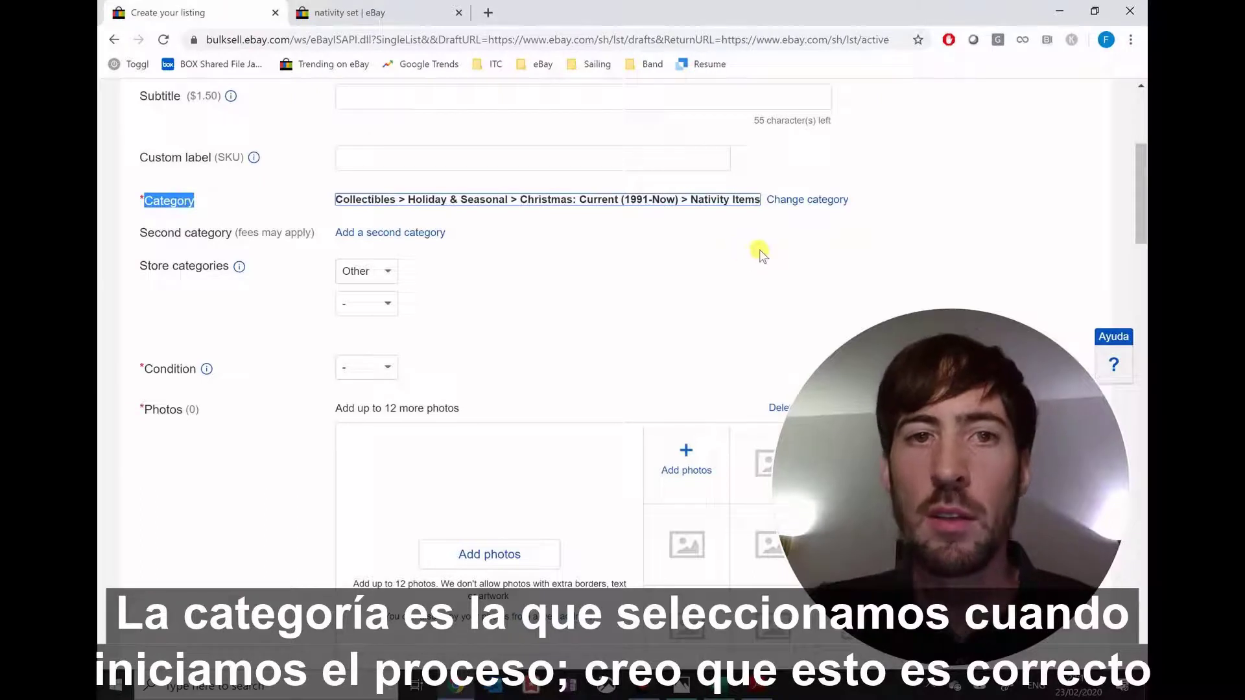
pyautogui.click(706, 261)
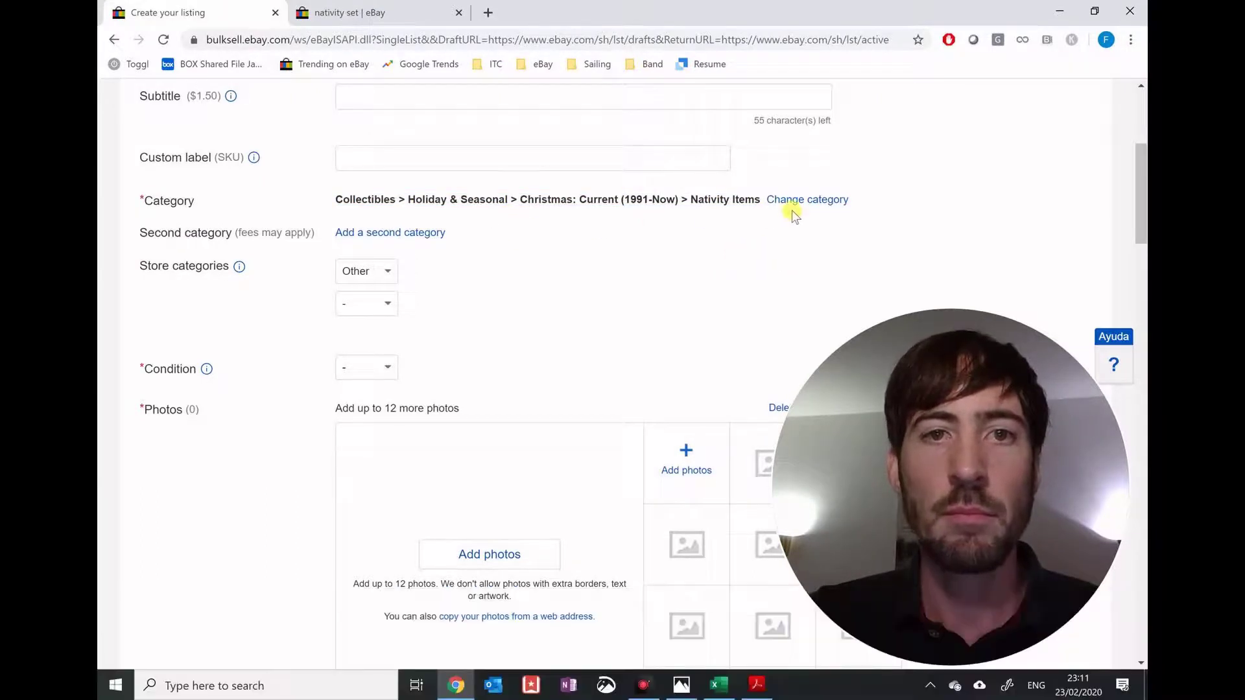
pyautogui.scroll(-2, 641, 293)
pyautogui.scroll(1, 395, 194)
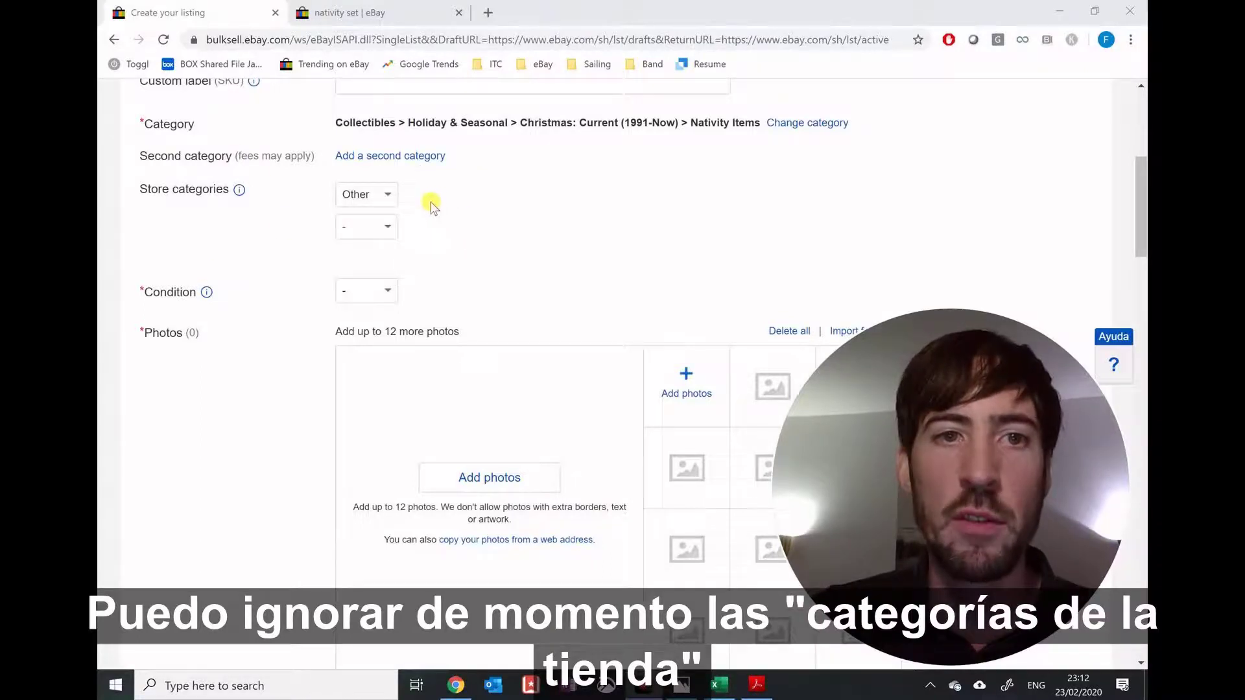
# Step: Set the item condition to New
pyautogui.scroll(-1, 432, 206)
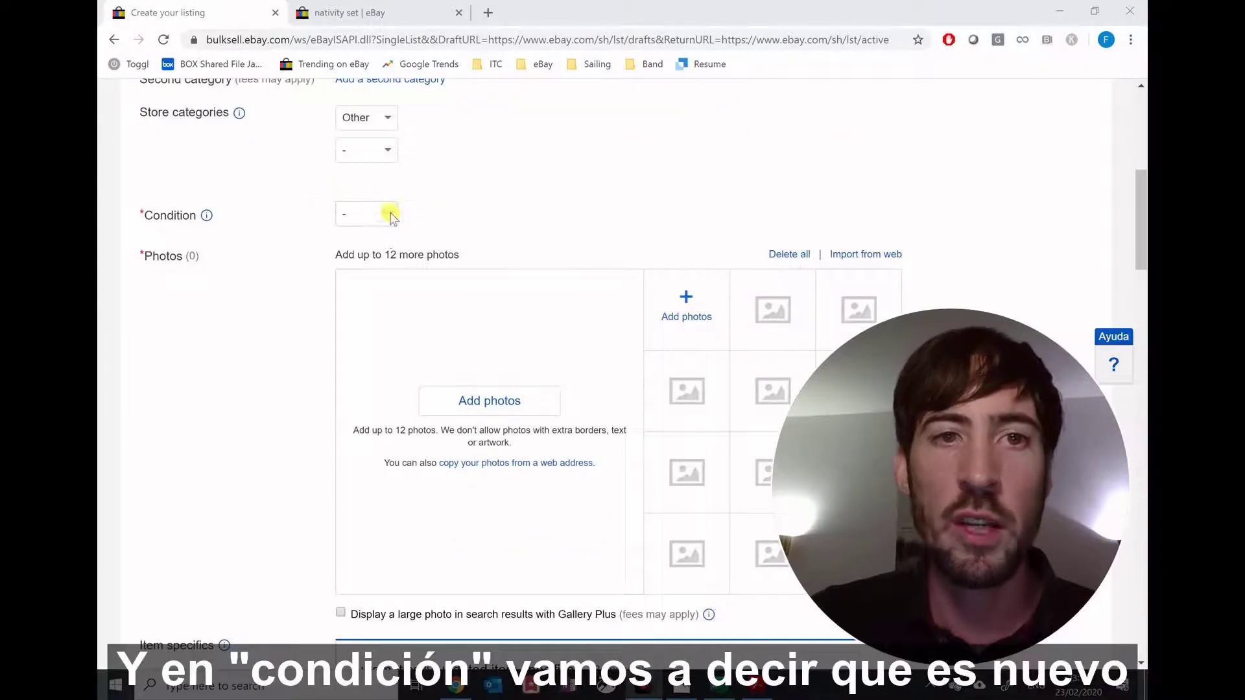
pyautogui.click(389, 215)
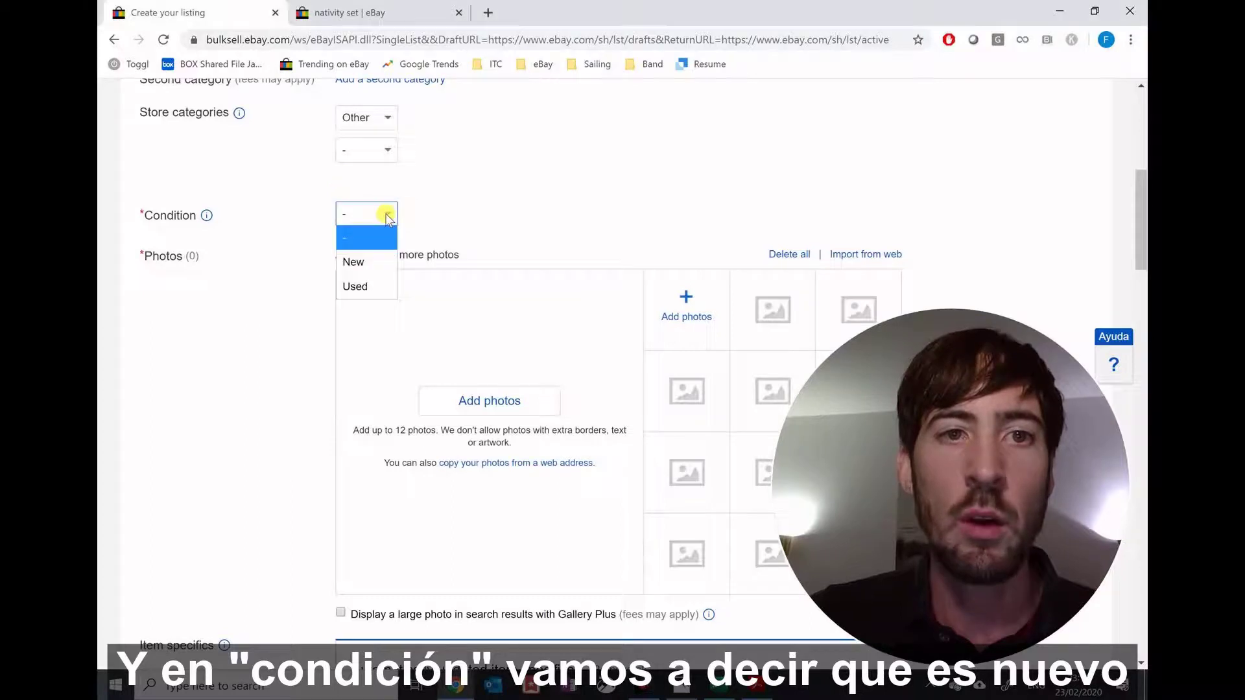
pyautogui.click(366, 263)
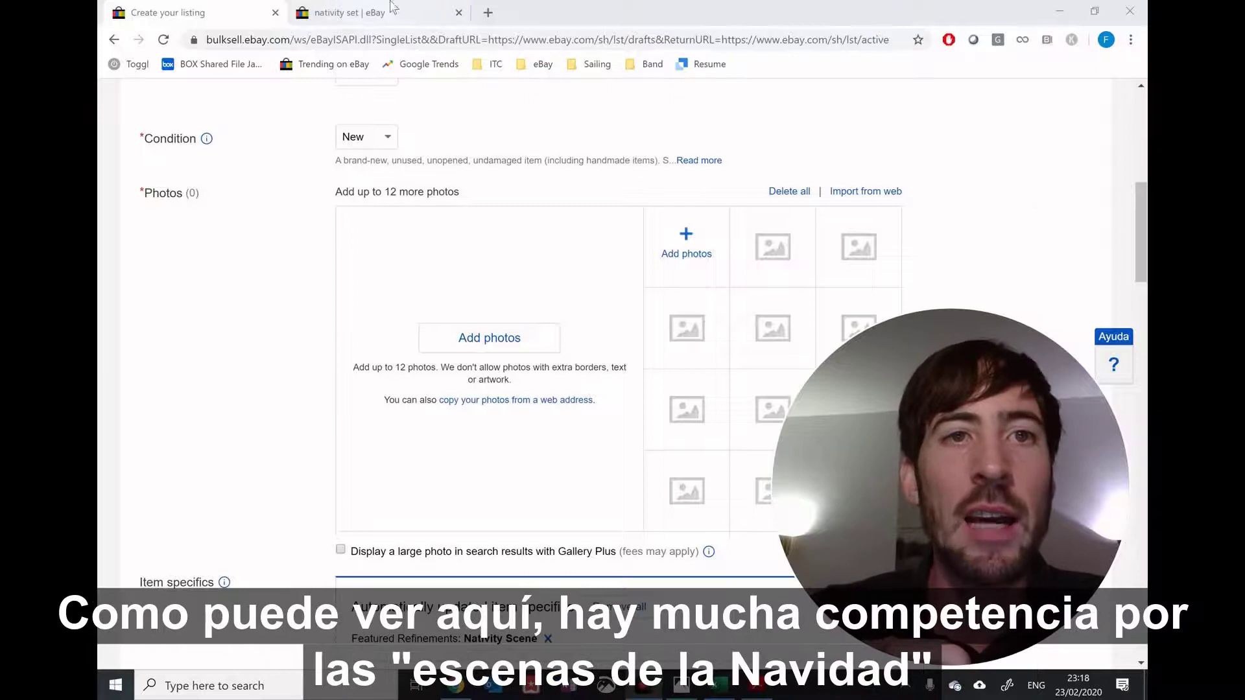
# Step: Browse the photos of competing nativity sets in the search results and open the 12" Nativity Set listing
pyautogui.click(332, 15)
pyautogui.scroll(-15, 536, 240)
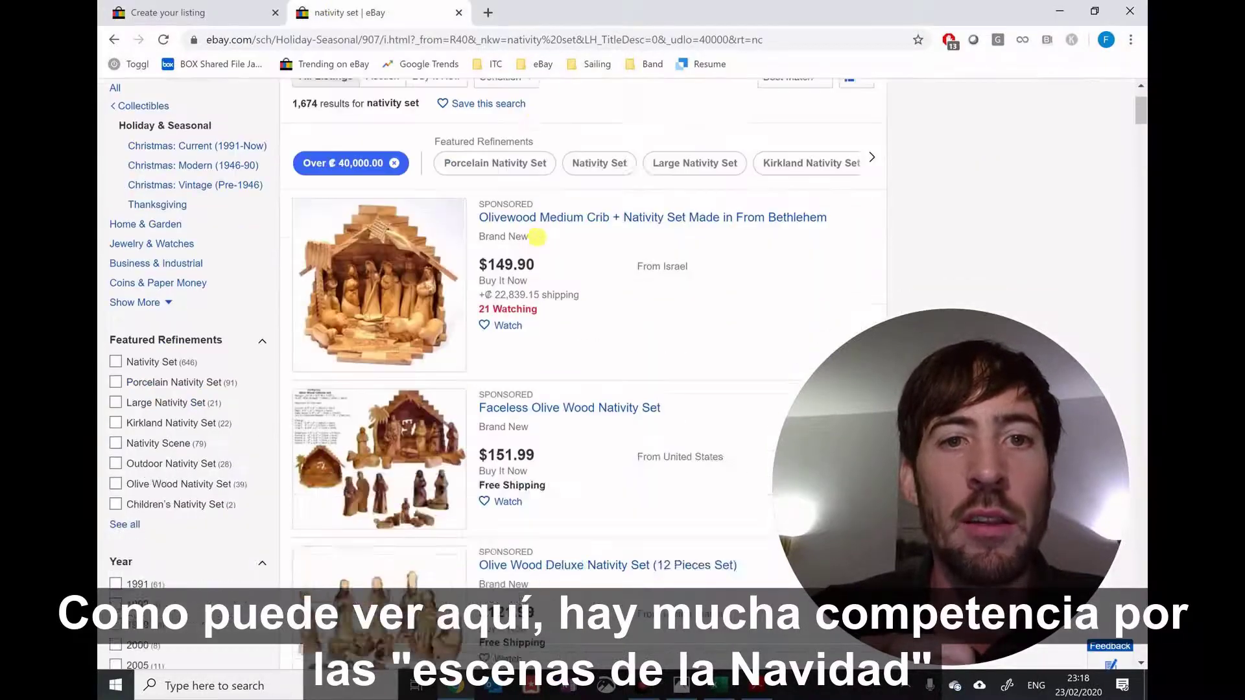
pyautogui.scroll(-20, 538, 246)
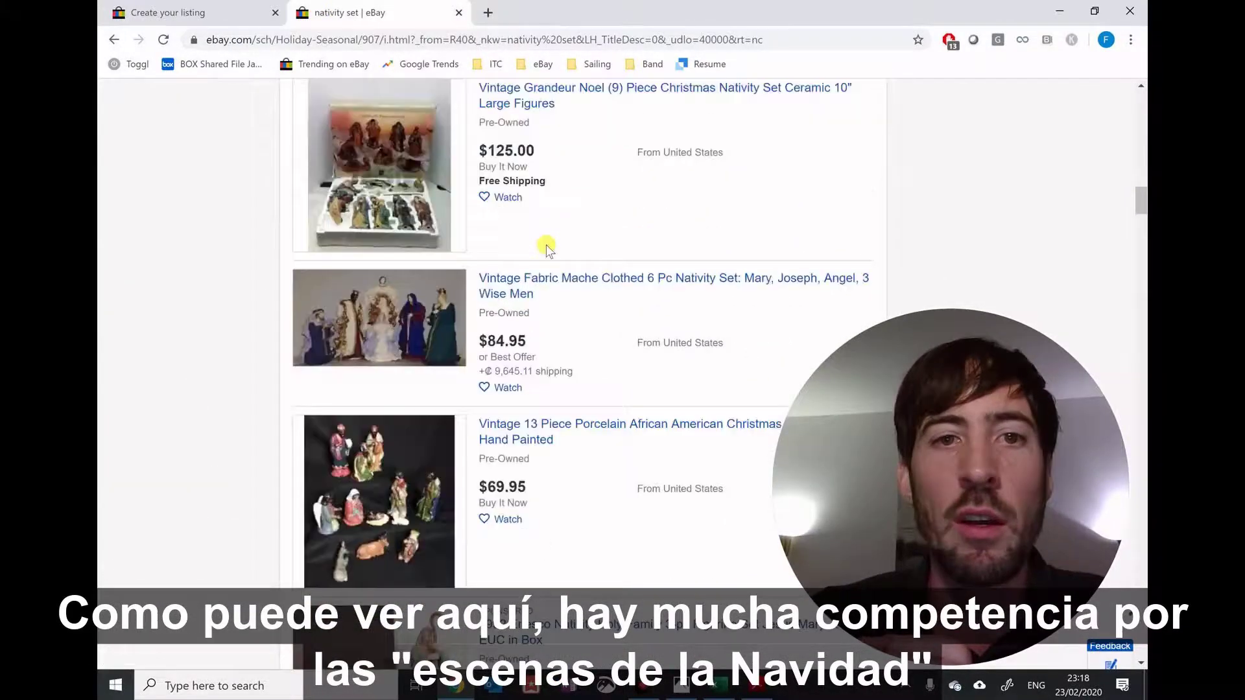
pyautogui.scroll(-10, 547, 245)
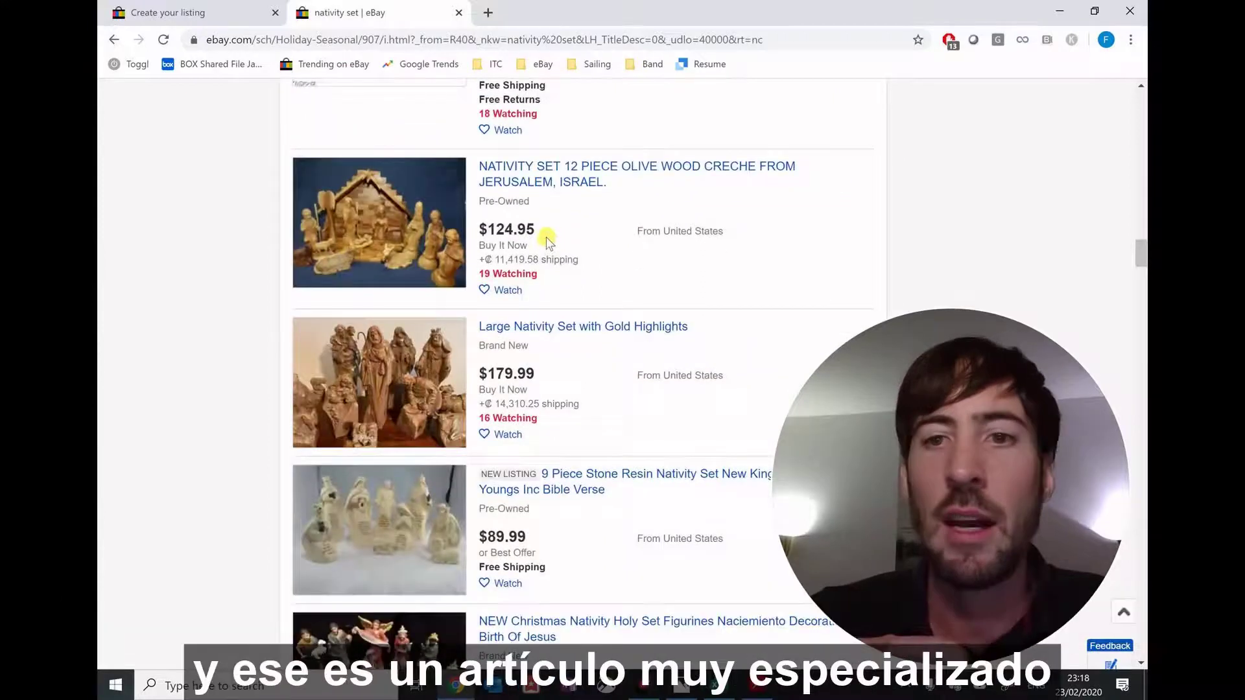
pyautogui.scroll(-20, 546, 243)
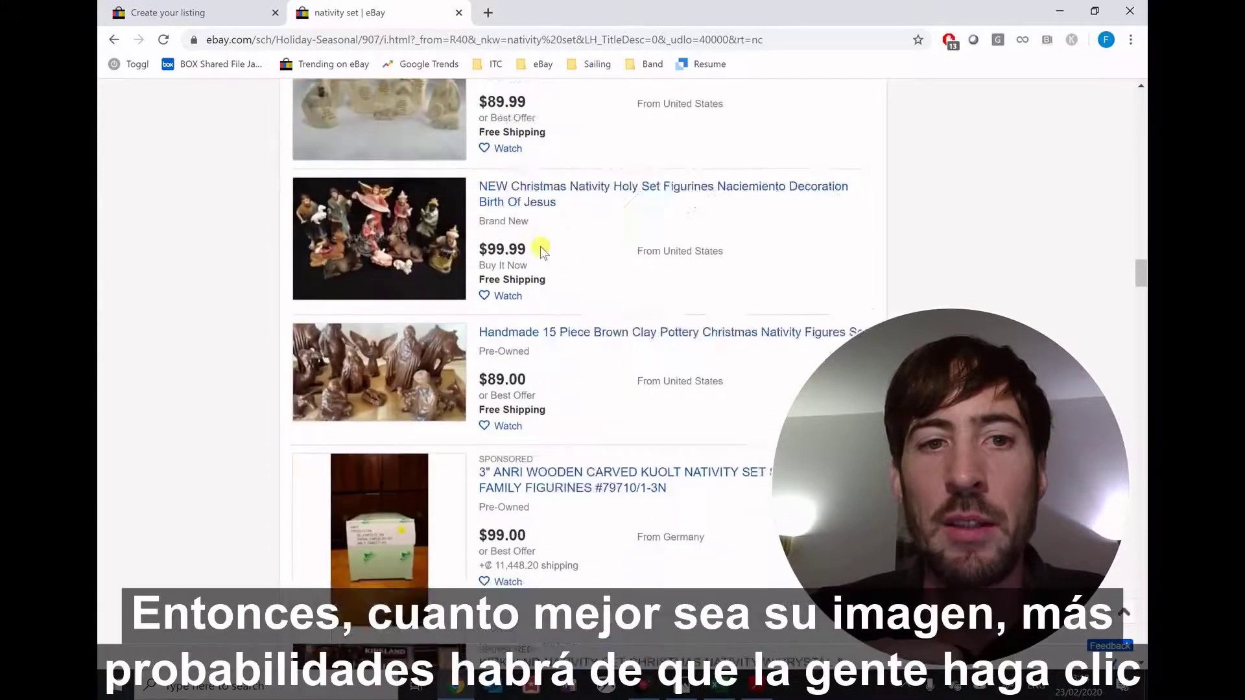
pyautogui.scroll(-15, 550, 250)
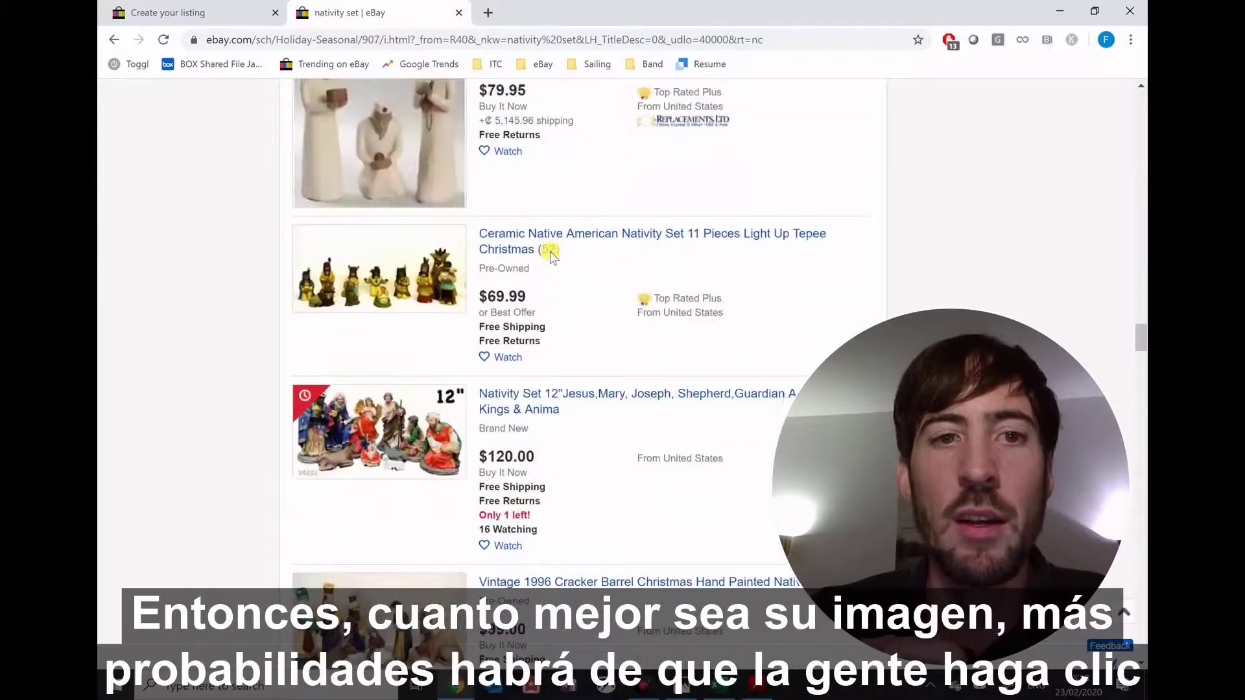
pyautogui.scroll(5, 551, 253)
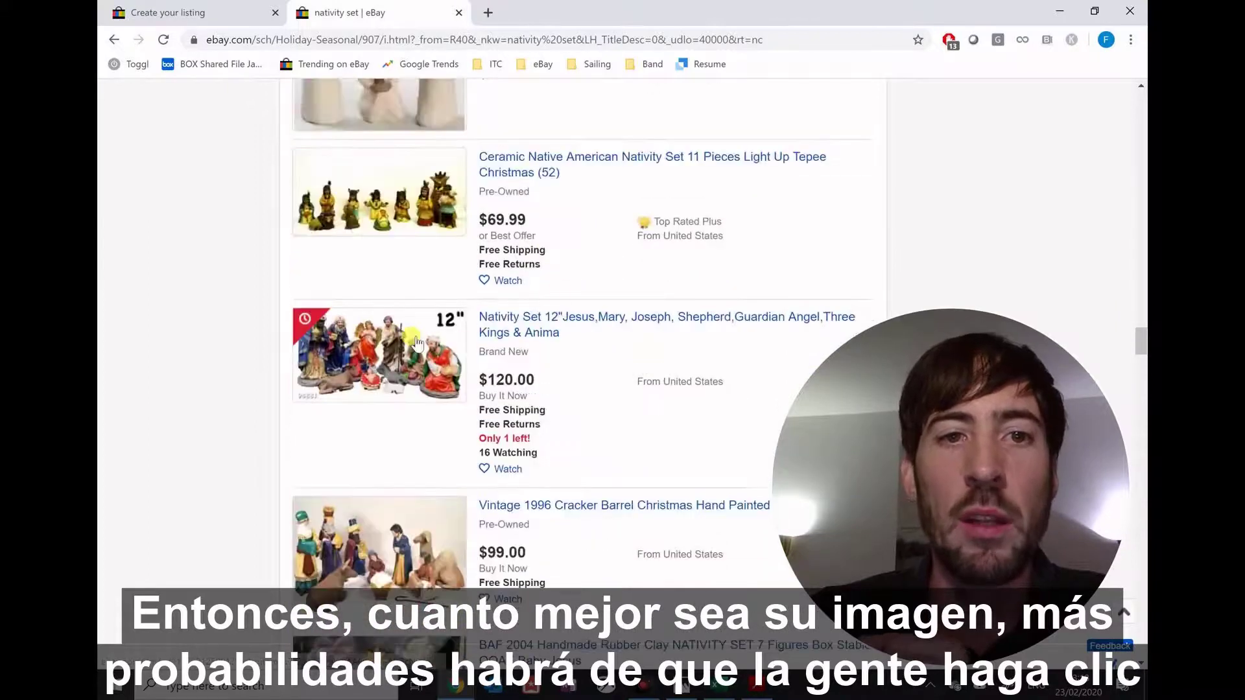
pyautogui.click(379, 355)
# Step: Return to the listing form and add photo 07 from the Nativity Scene folder as a second photo
pyautogui.hotkey('ctrl', '1')
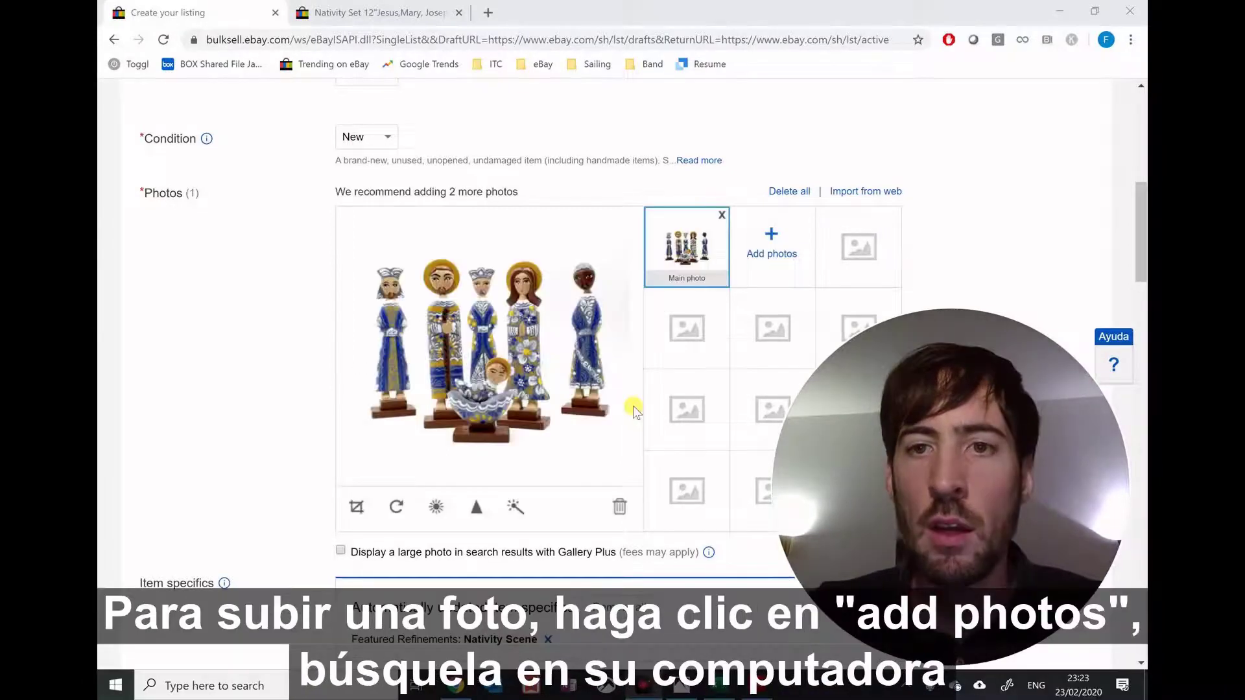
pyautogui.click(767, 243)
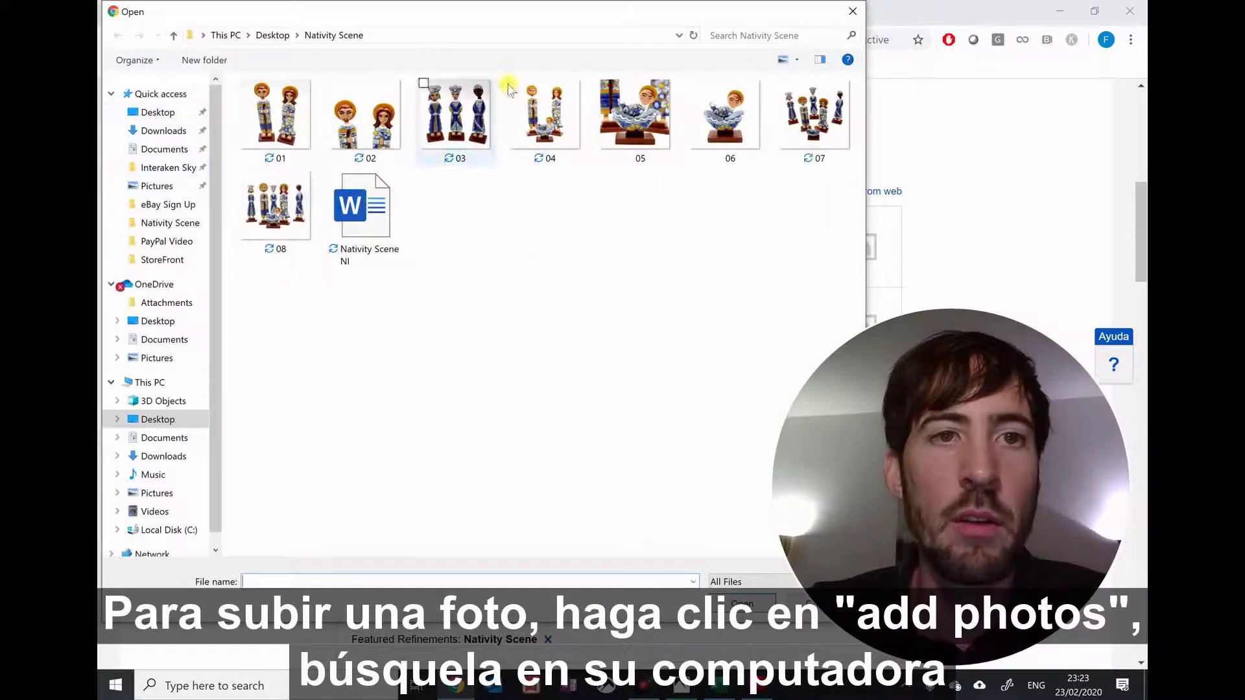
pyautogui.doubleClick(816, 116)
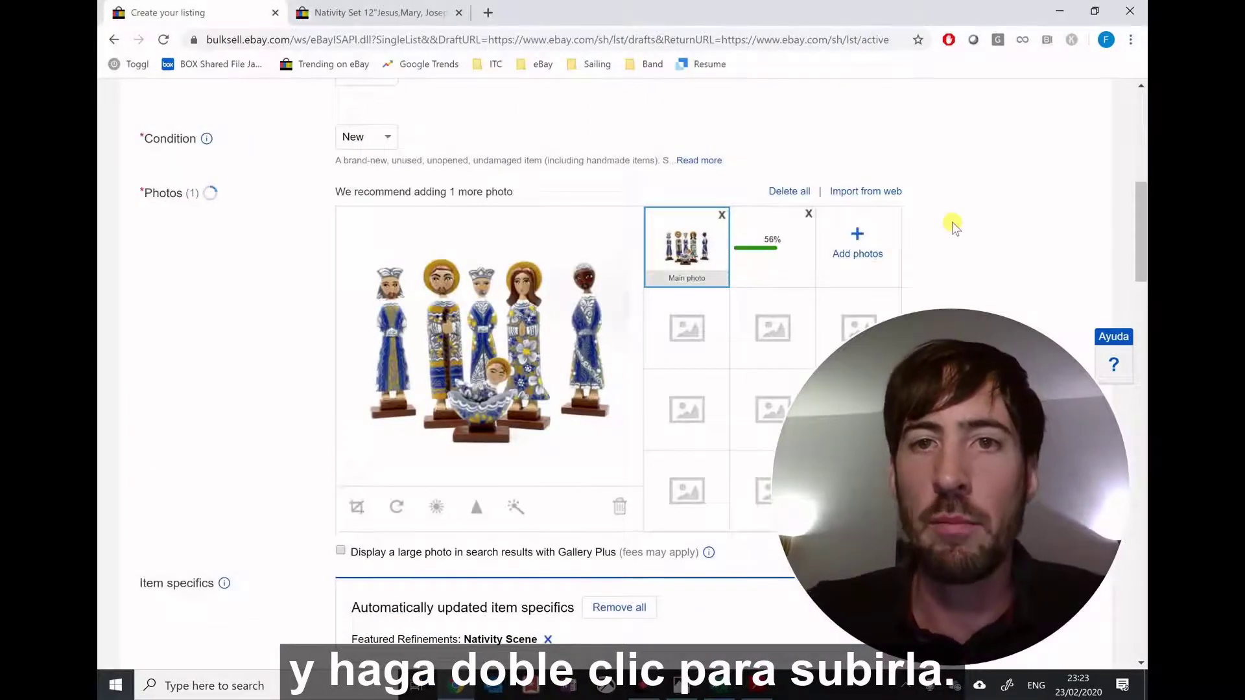
# Step: Upload all the photos in the Nativity Scene folder to the listing at once
pyautogui.click(858, 241)
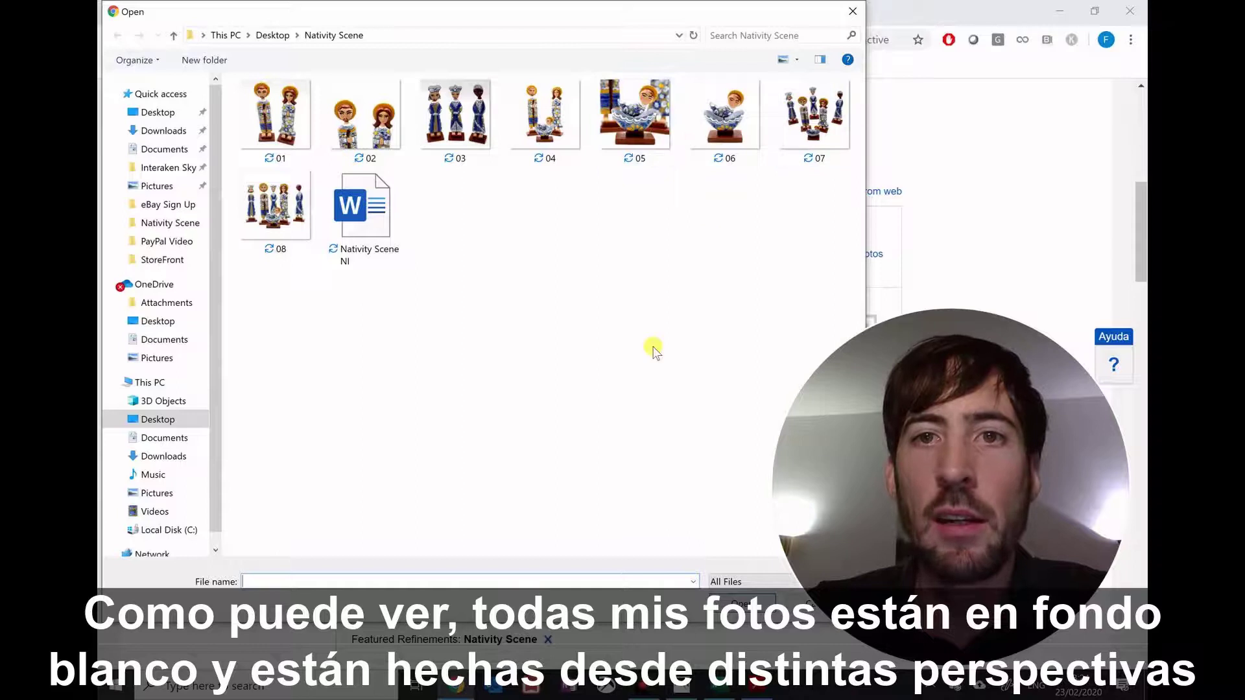
pyautogui.hotkey('ctrl', 'a')
pyautogui.press('Return')
pyautogui.moveTo(830, 303); pyautogui.dragTo(223, 76)
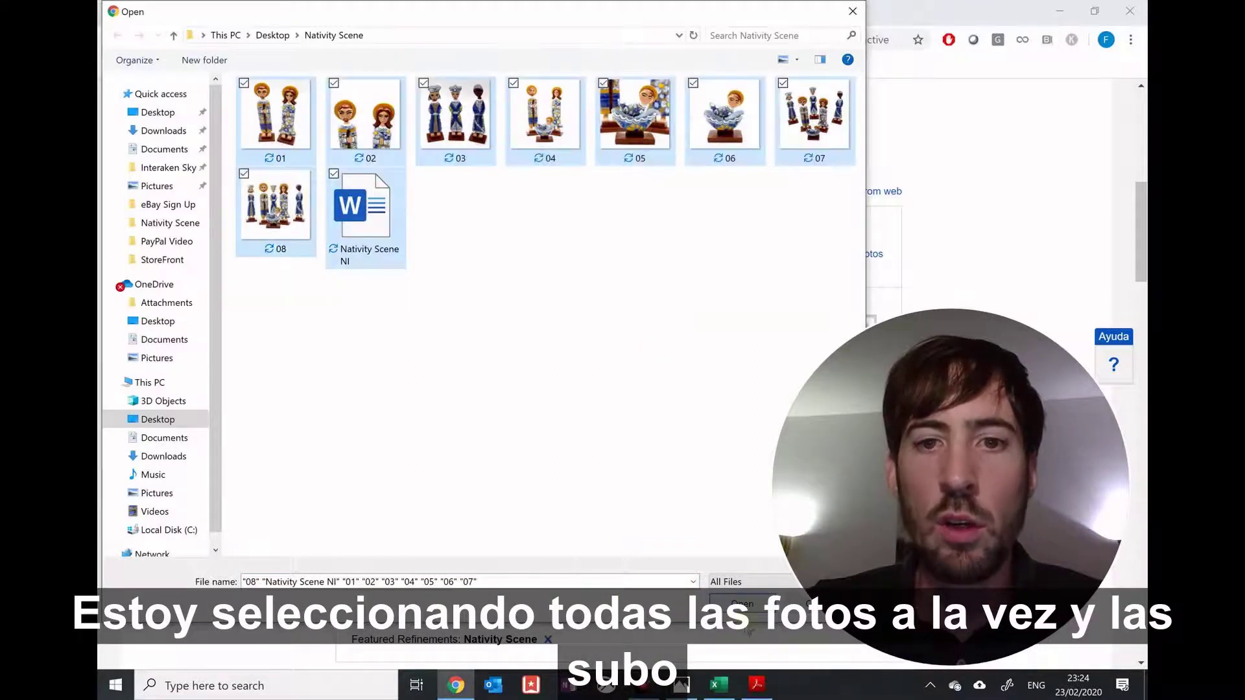
pyautogui.press('Return')
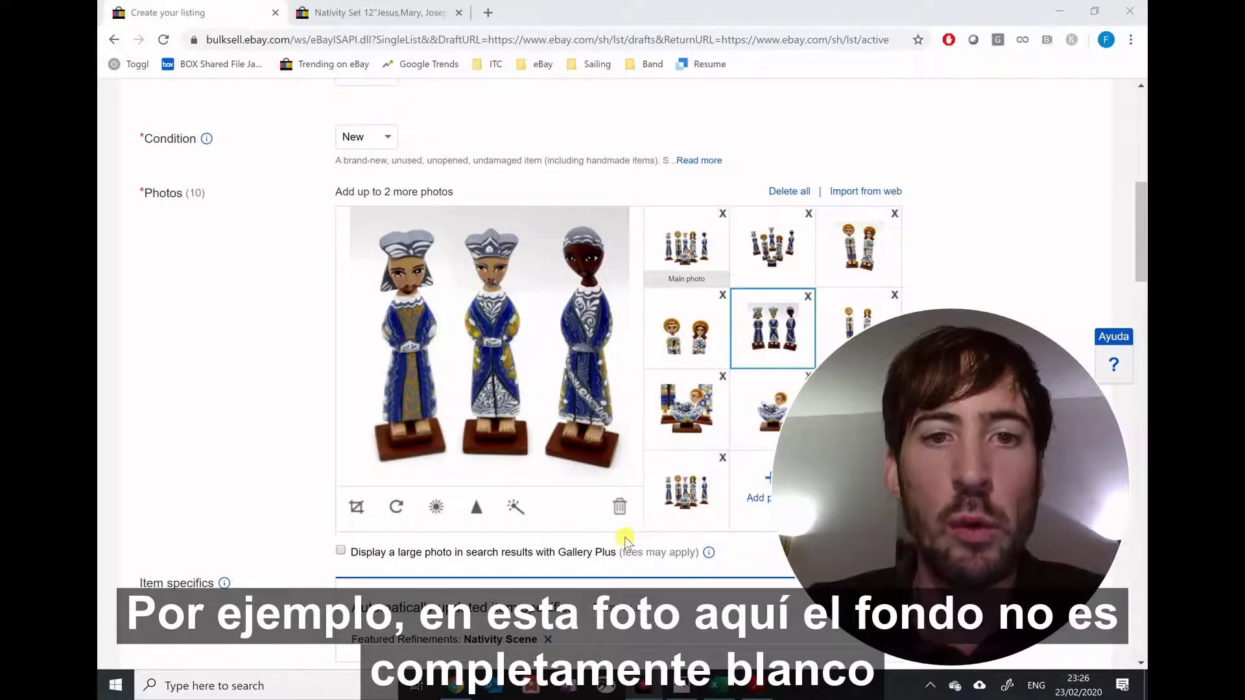
# Step: Raise the brightness of the three kings photo to 12, increase its contrast and save the adjustment
pyautogui.click(437, 508)
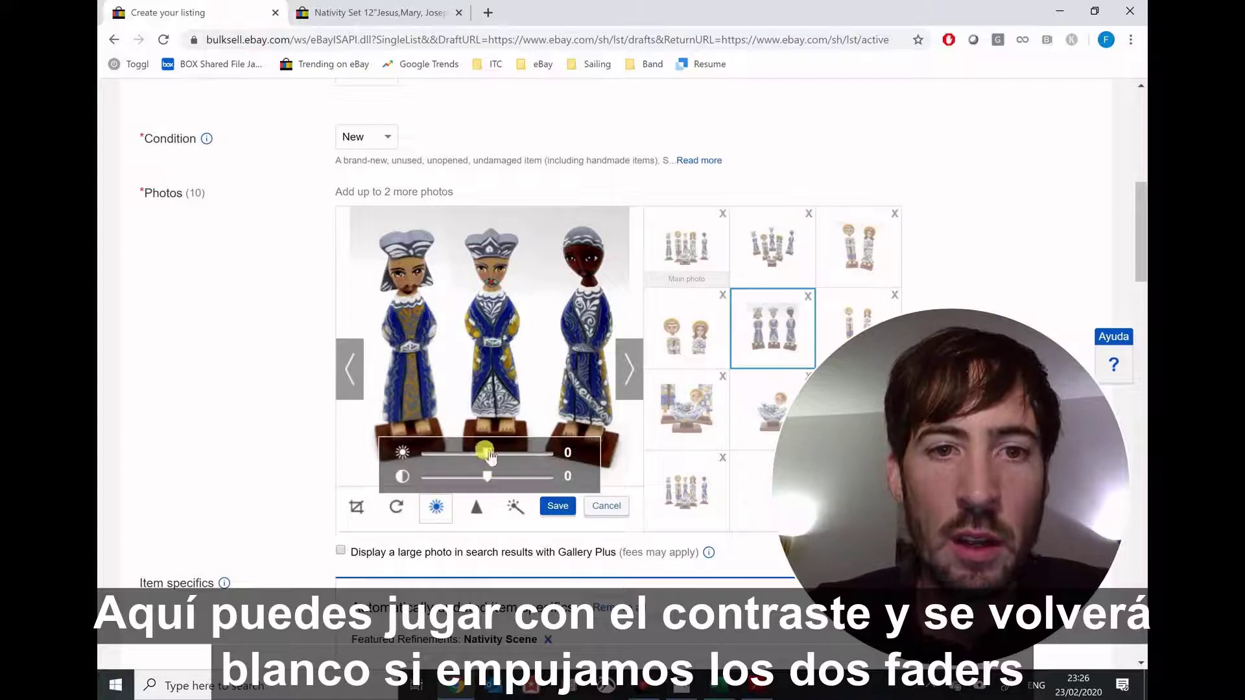
pyautogui.moveTo(491, 456); pyautogui.dragTo(503, 459)
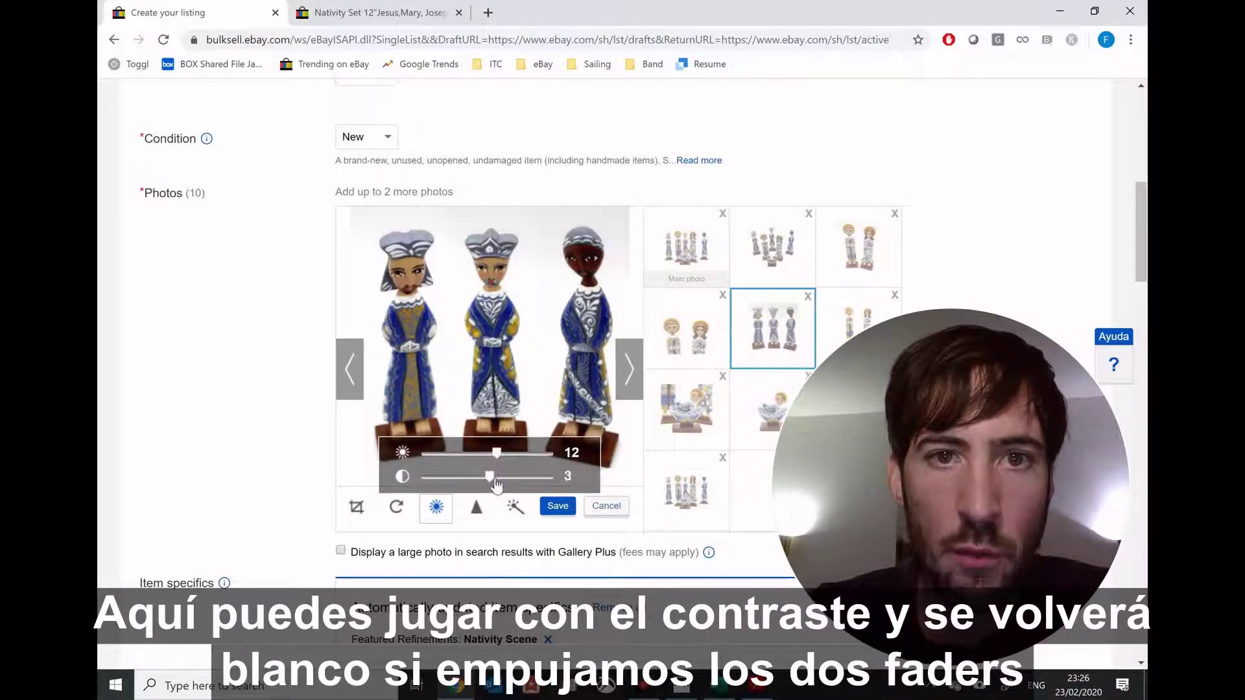
pyautogui.moveTo(497, 483); pyautogui.dragTo(511, 483)
pyautogui.click(557, 504)
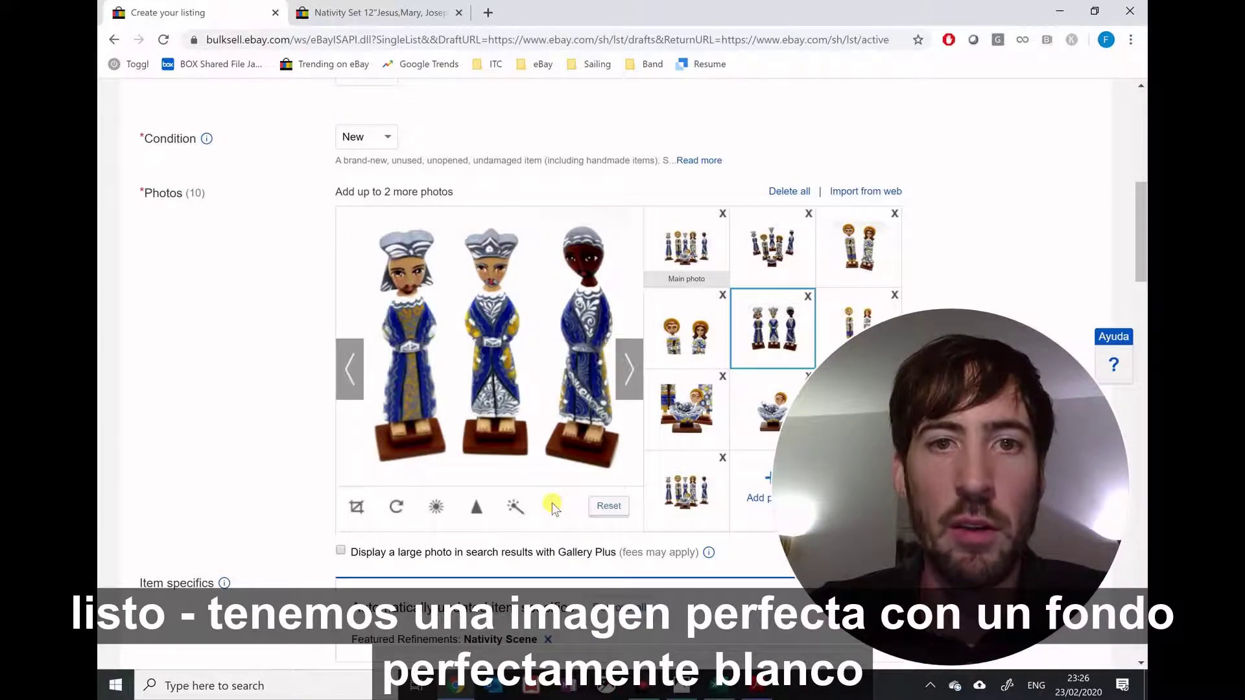
# Step: View the photo of the cradle figure and remove the duplicate full-group photo from the listing
pyautogui.click(765, 410)
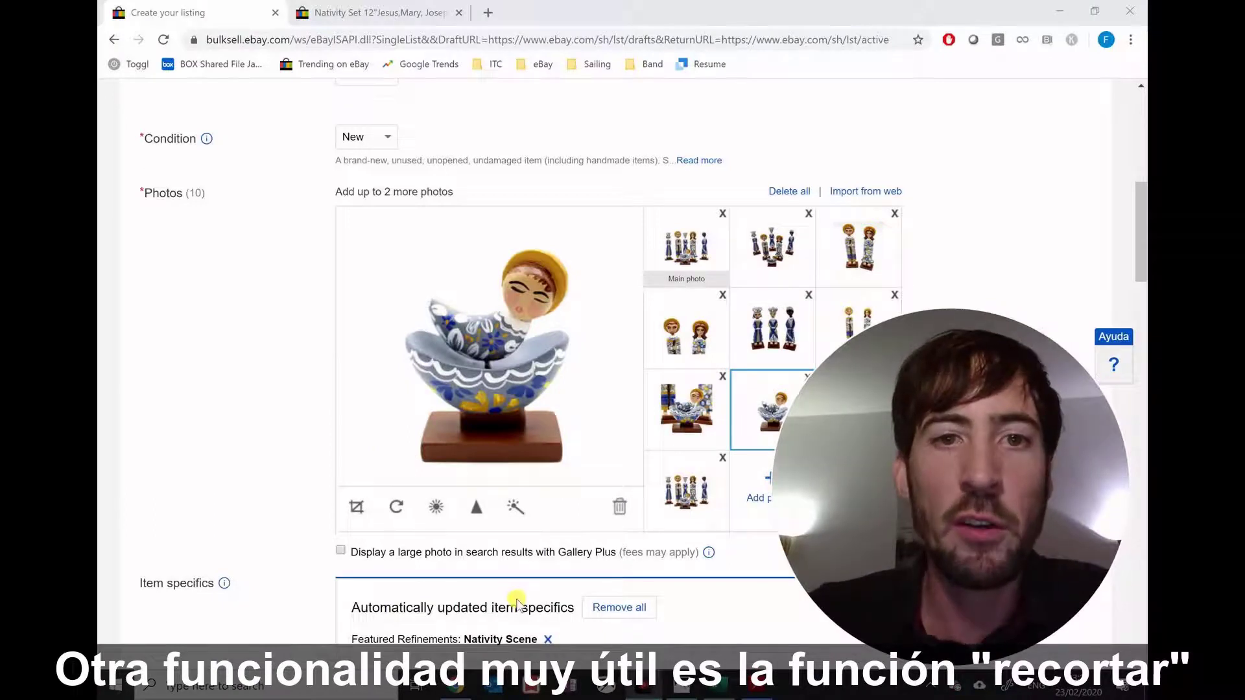
pyautogui.press('Delete')
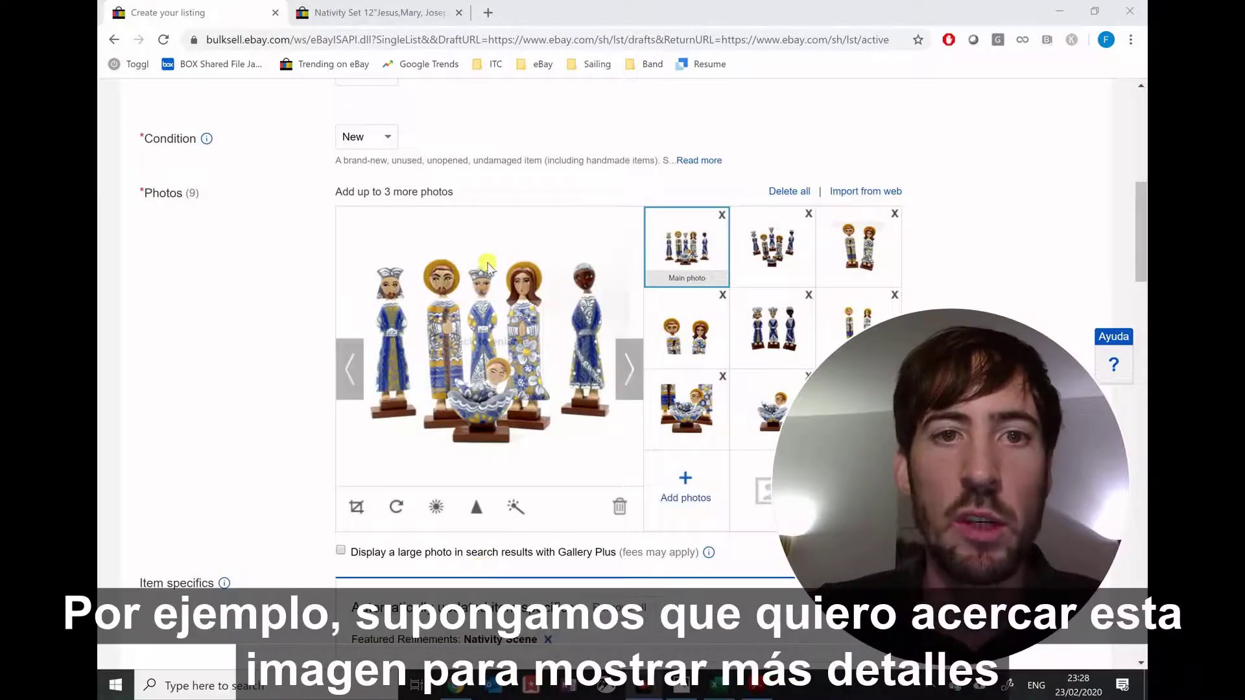
# Step: Crop the main photo to the upper part of its first four figures, save it and check the enlarged preview
pyautogui.click(357, 507)
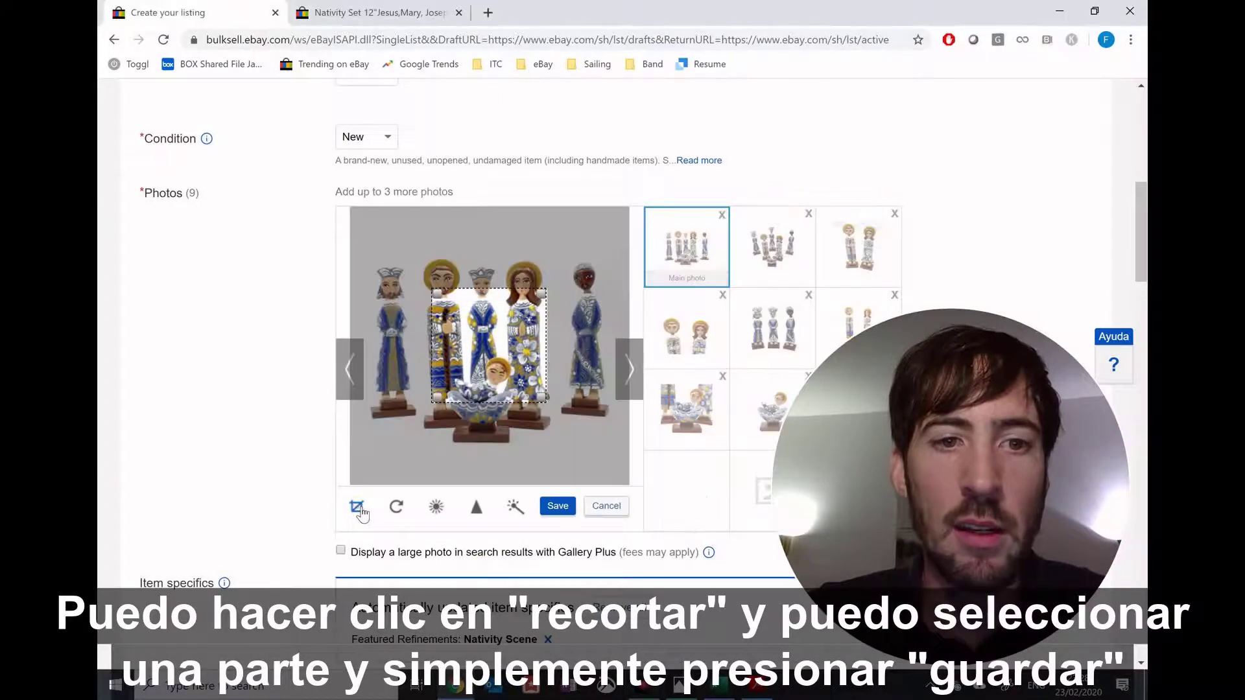
pyautogui.moveTo(484, 334); pyautogui.dragTo(413, 276)
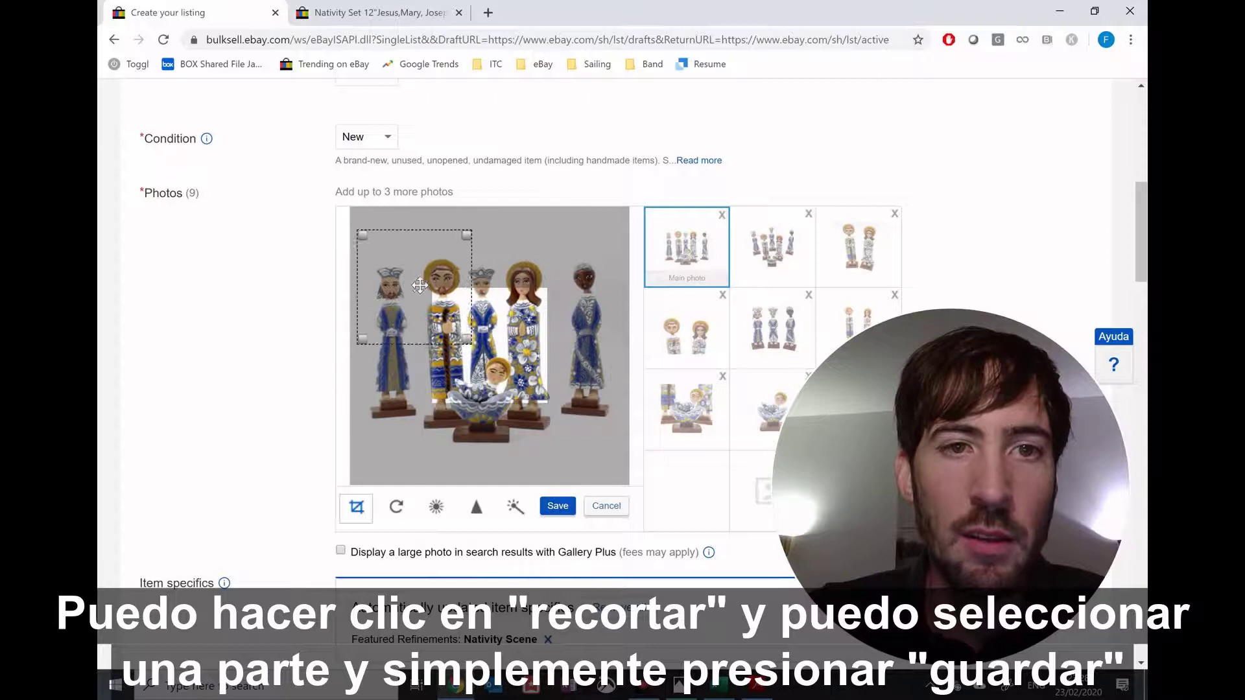
pyautogui.moveTo(475, 345); pyautogui.dragTo(535, 372)
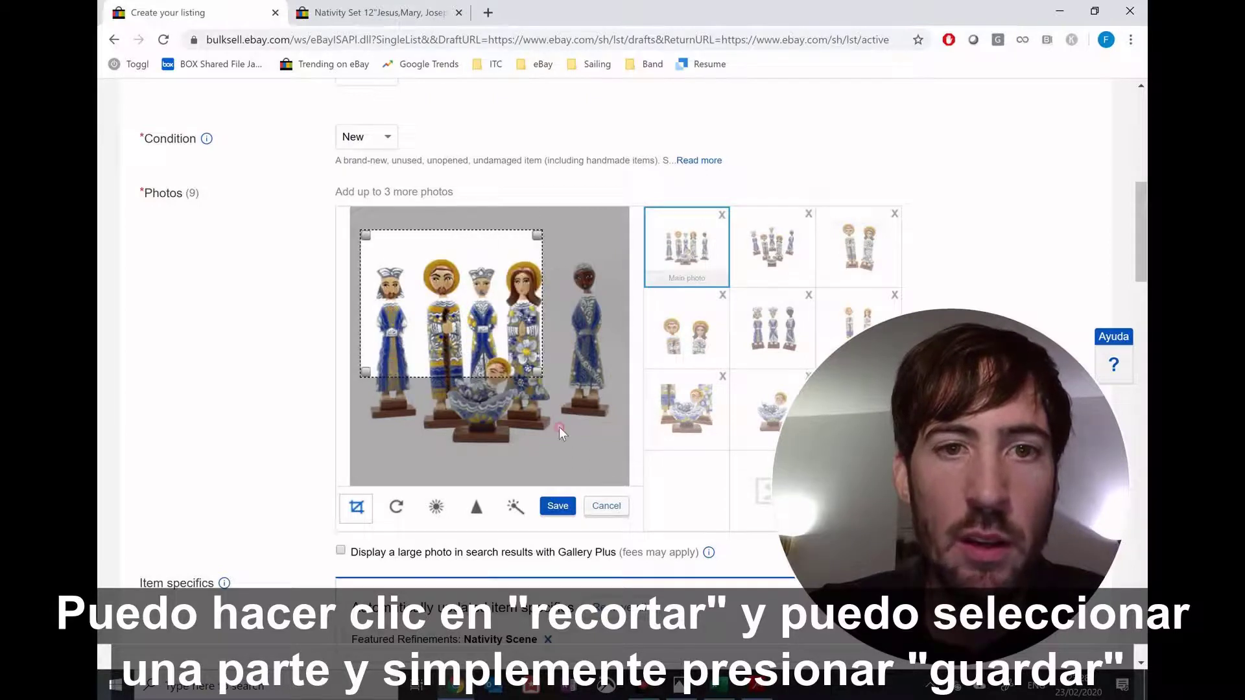
pyautogui.click(560, 507)
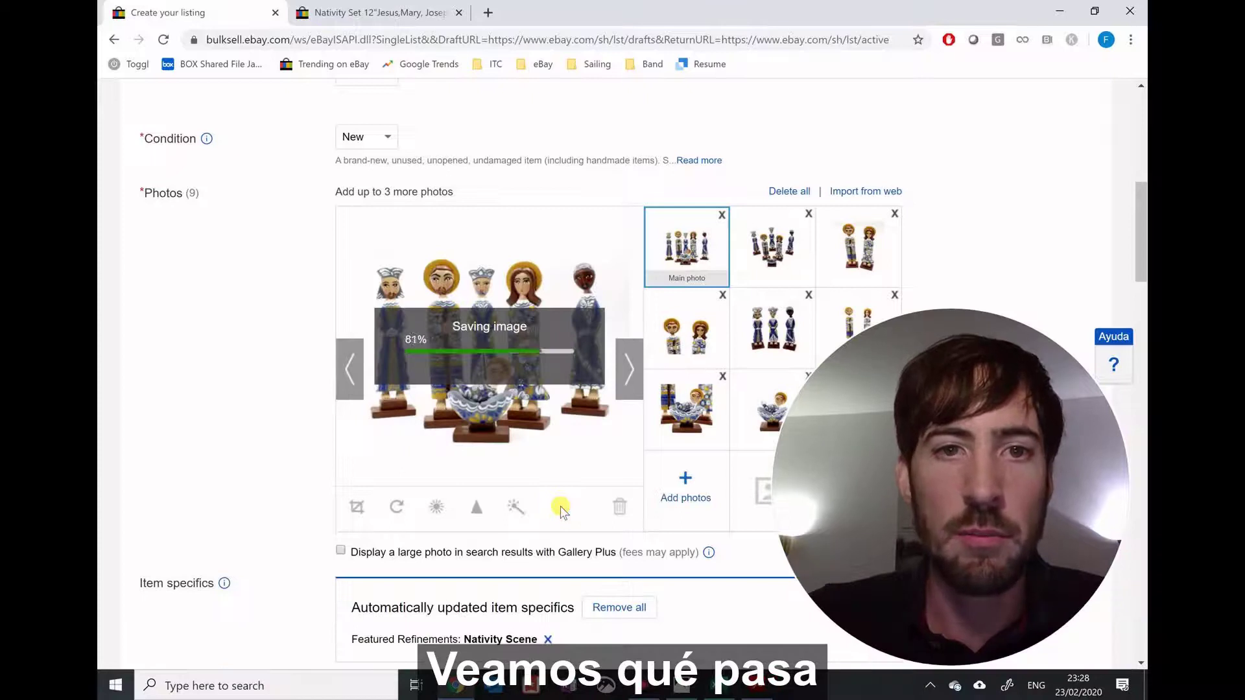
pyautogui.click(561, 507)
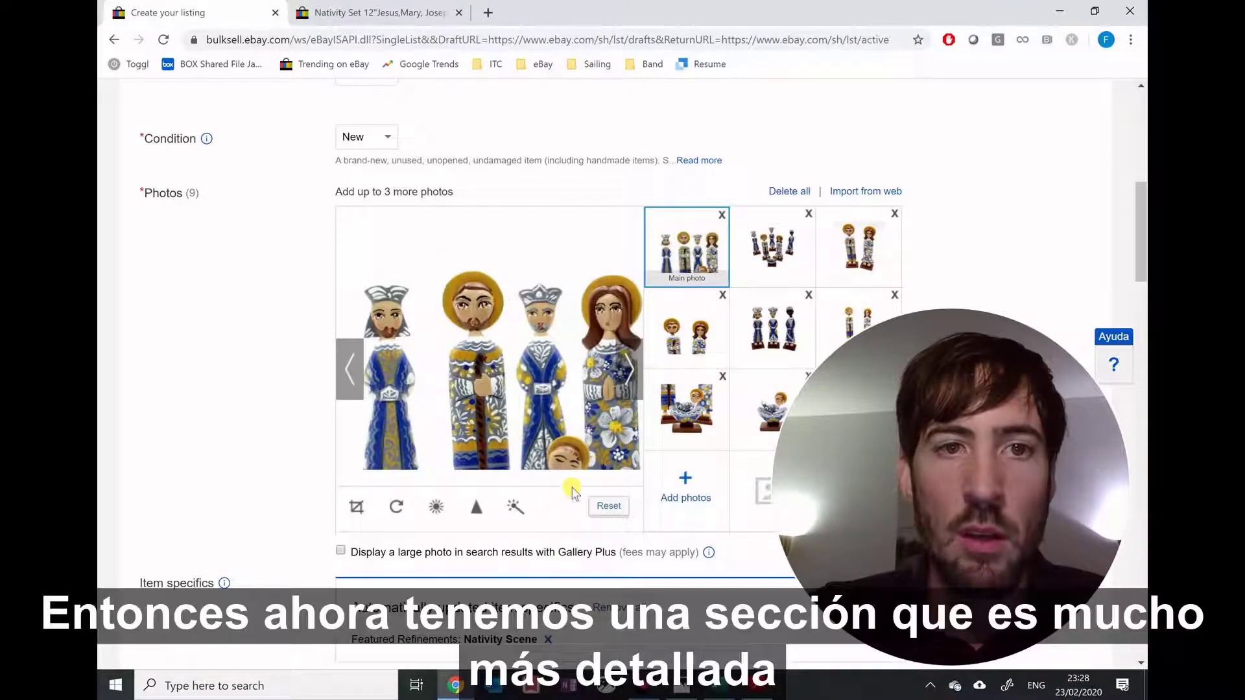
pyautogui.click(493, 333)
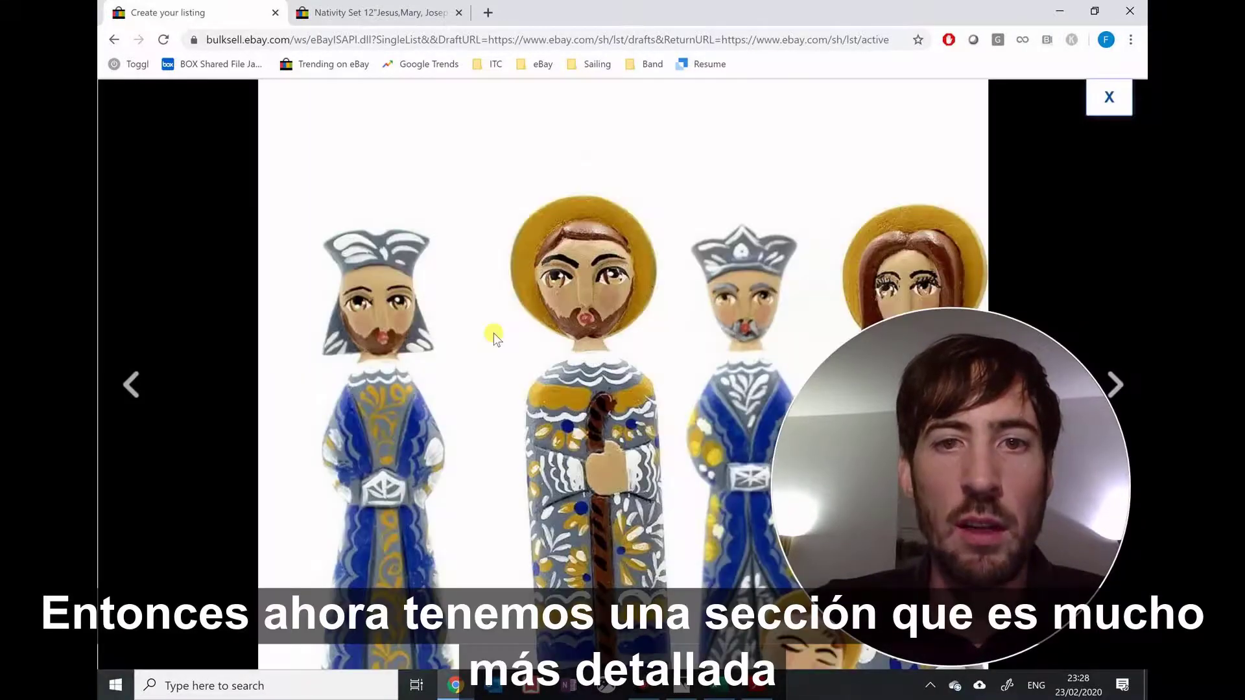
pyautogui.press('Escape')
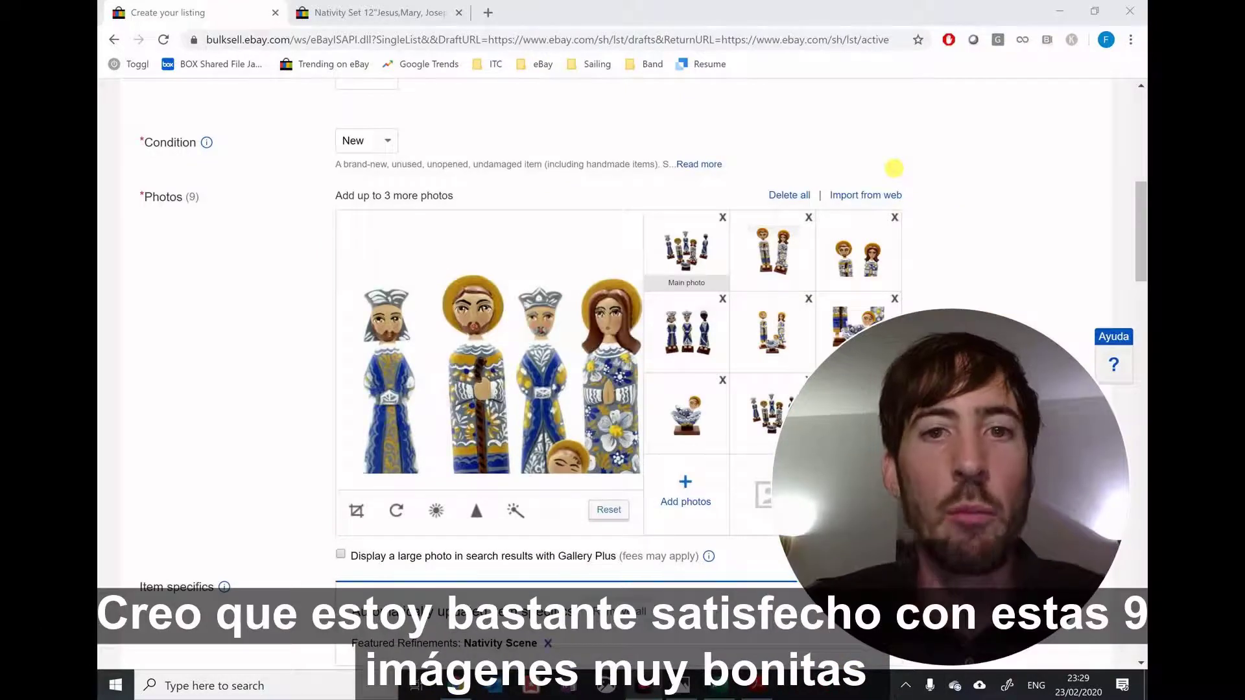
# Step: Set the Brand in the item specifics to Handmade
pyautogui.scroll(-1, 846, 130)
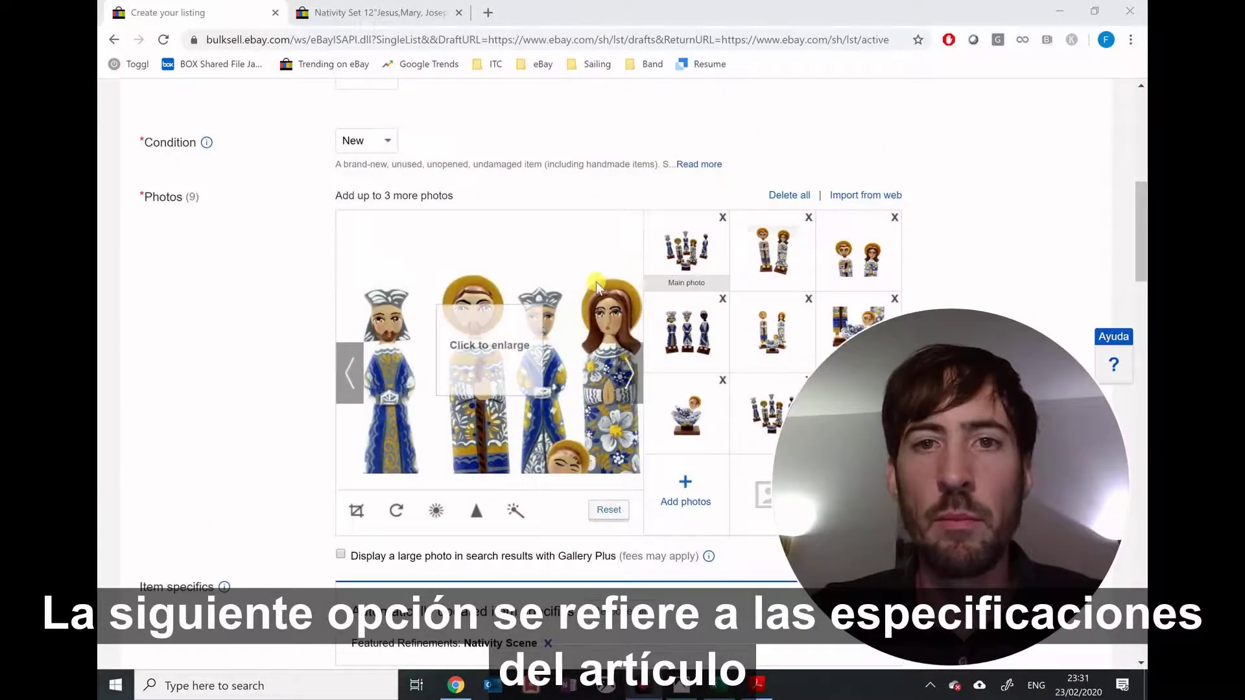
pyautogui.scroll(-5, 590, 276)
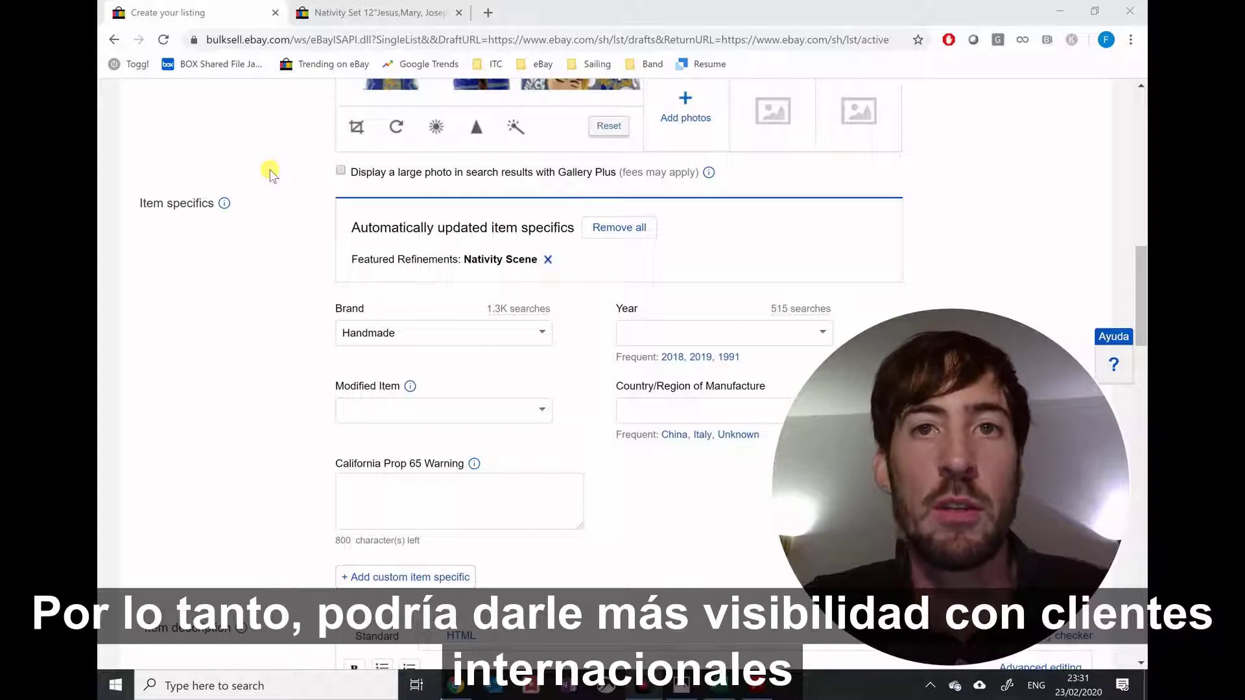
pyautogui.click(430, 332)
pyautogui.click(490, 360)
pyautogui.scroll(-1, 428, 312)
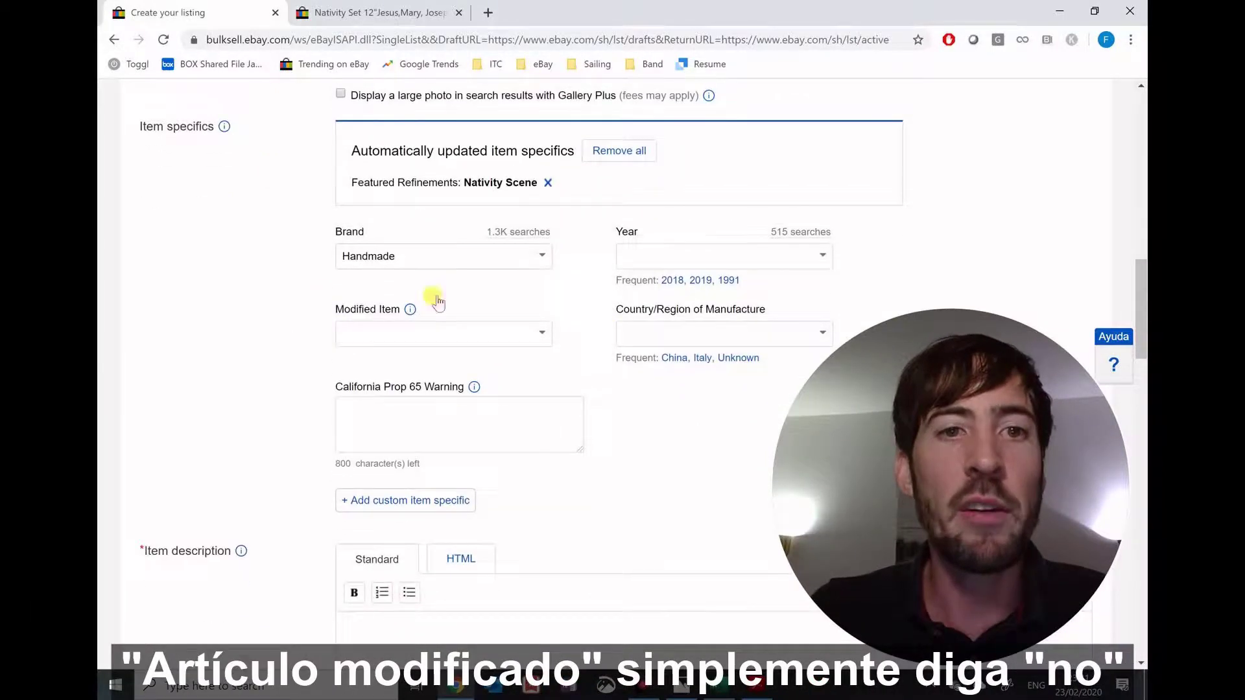
# Step: Set Modified Item to No and Year to 2019 in the item specifics
pyautogui.click(544, 332)
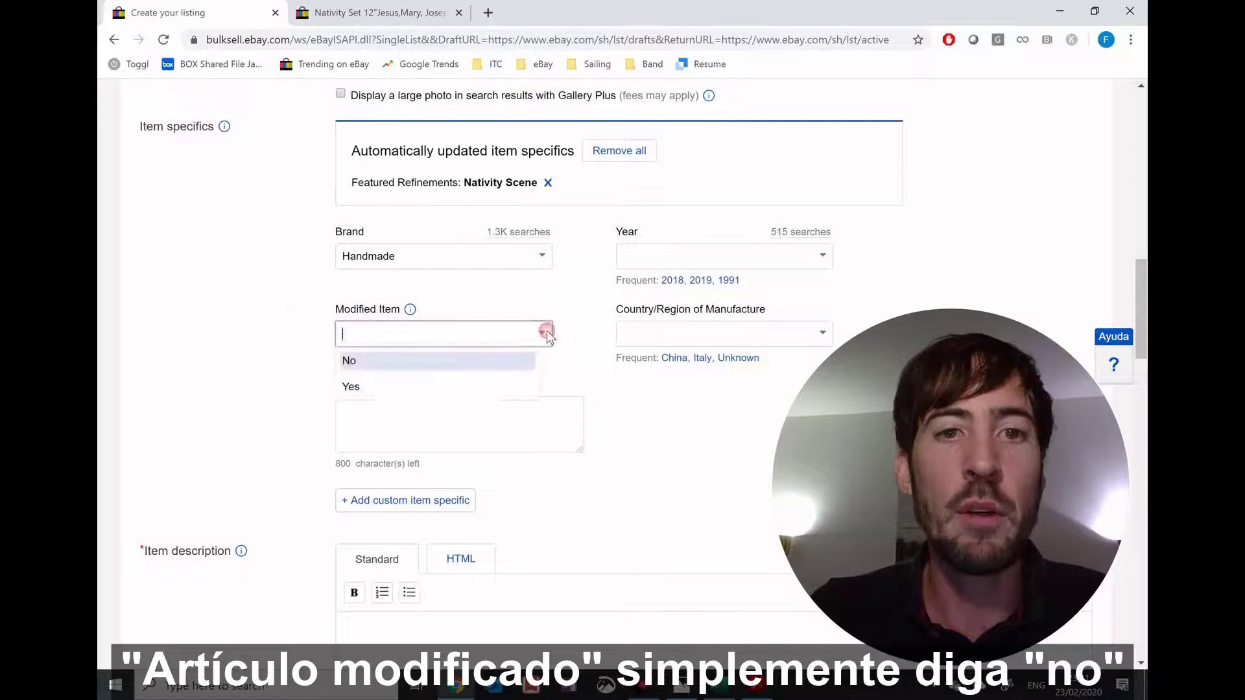
pyautogui.click(409, 360)
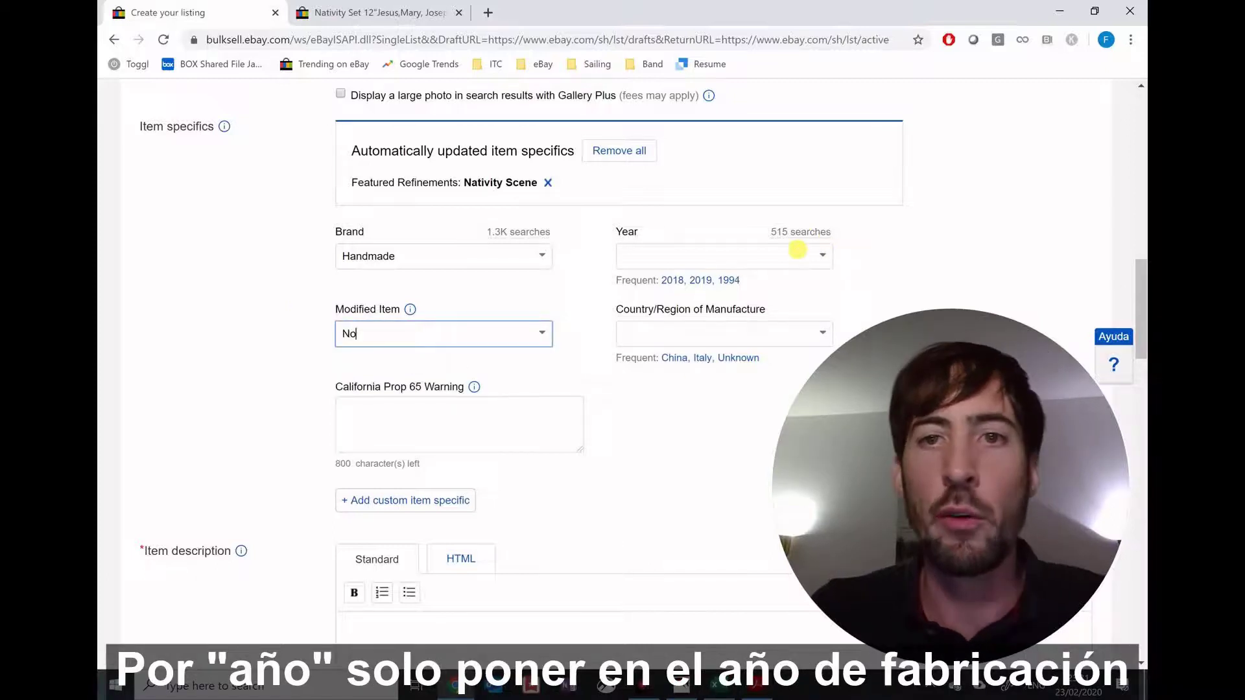
pyautogui.click(822, 256)
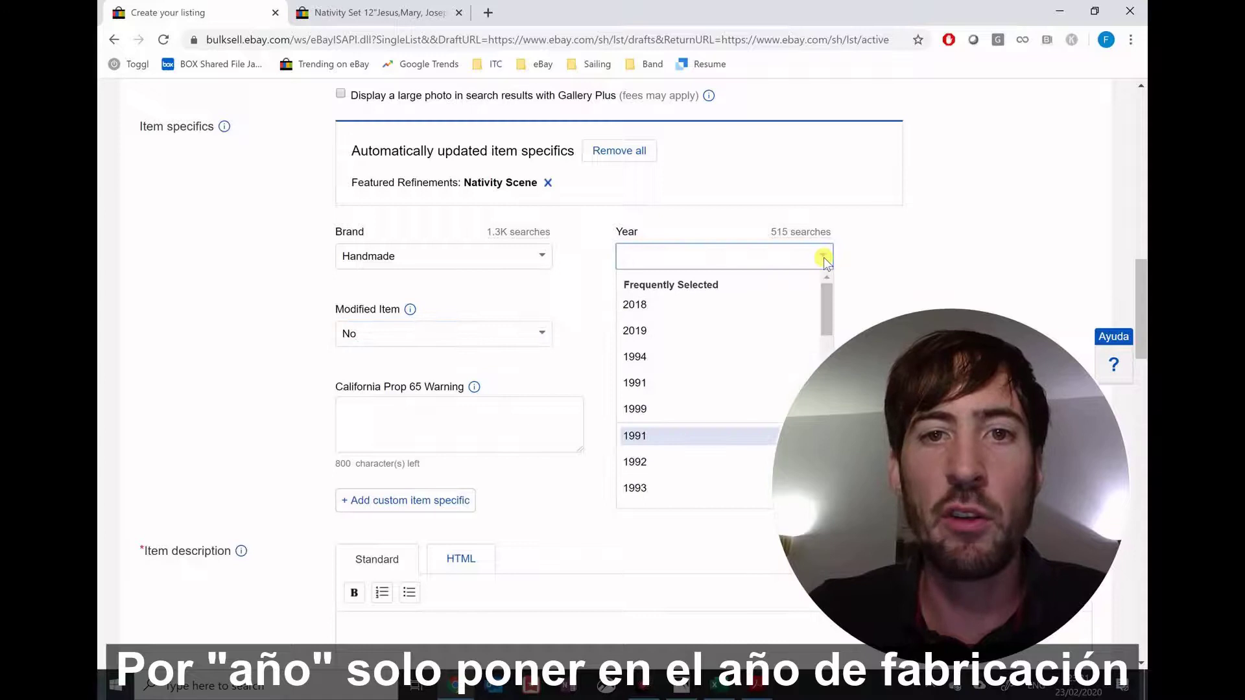
pyautogui.click(642, 331)
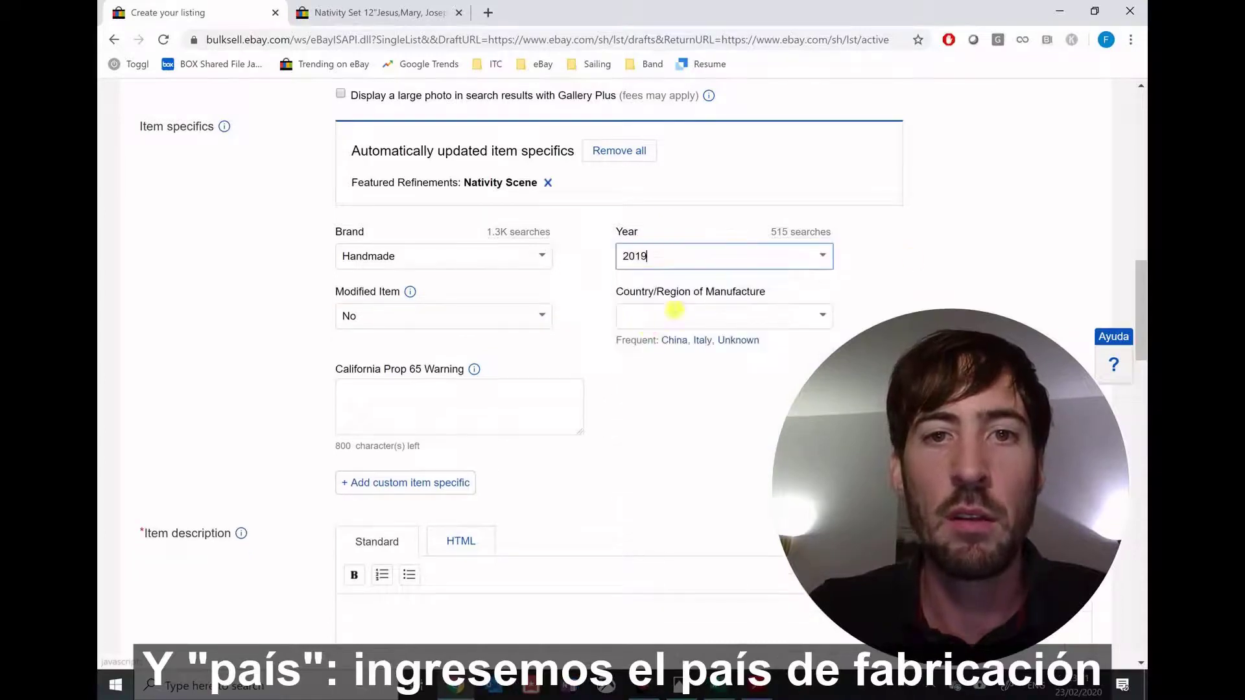
# Step: Set the Country/Region of Manufacture to Nicaragua
pyautogui.scroll(-2, 953, 227)
pyautogui.click(711, 162)
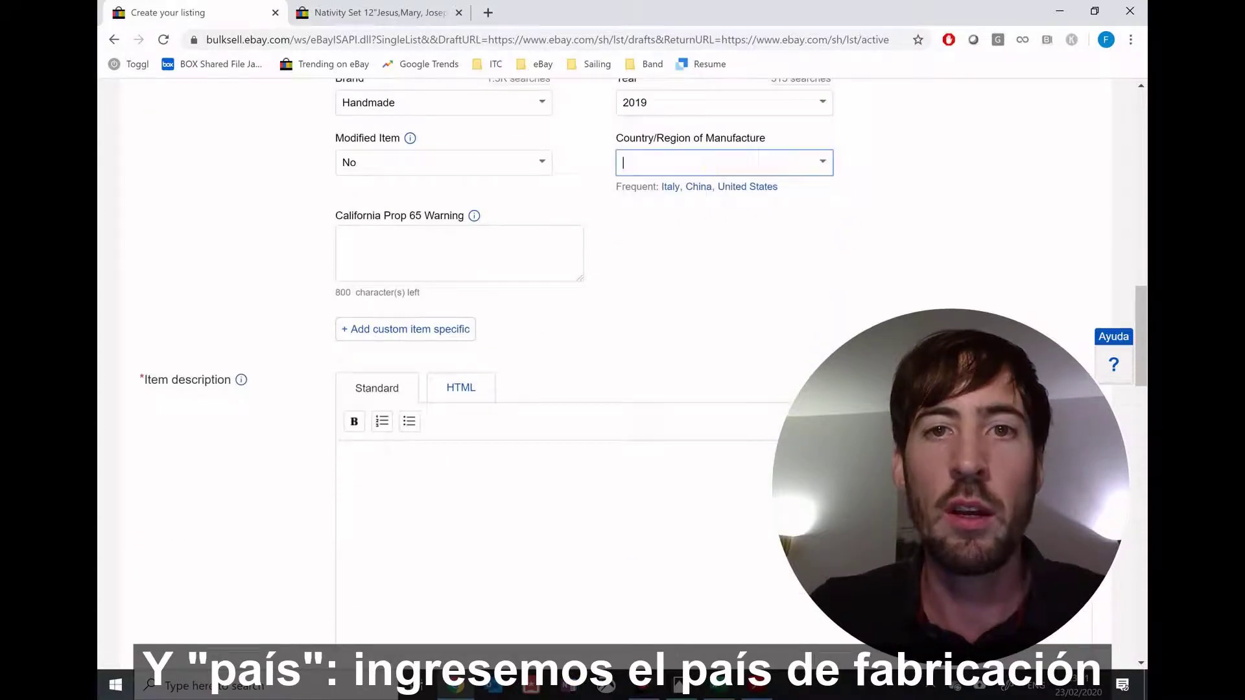
pyautogui.write('N')
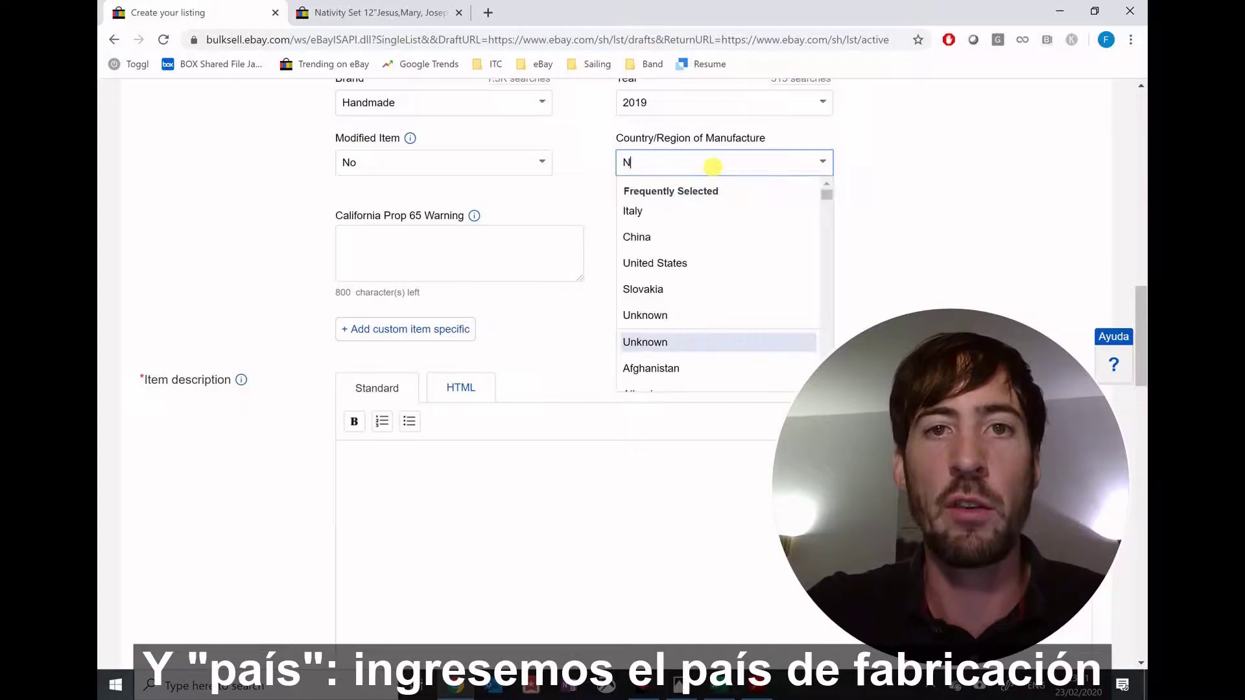
pyautogui.write('icaragua')
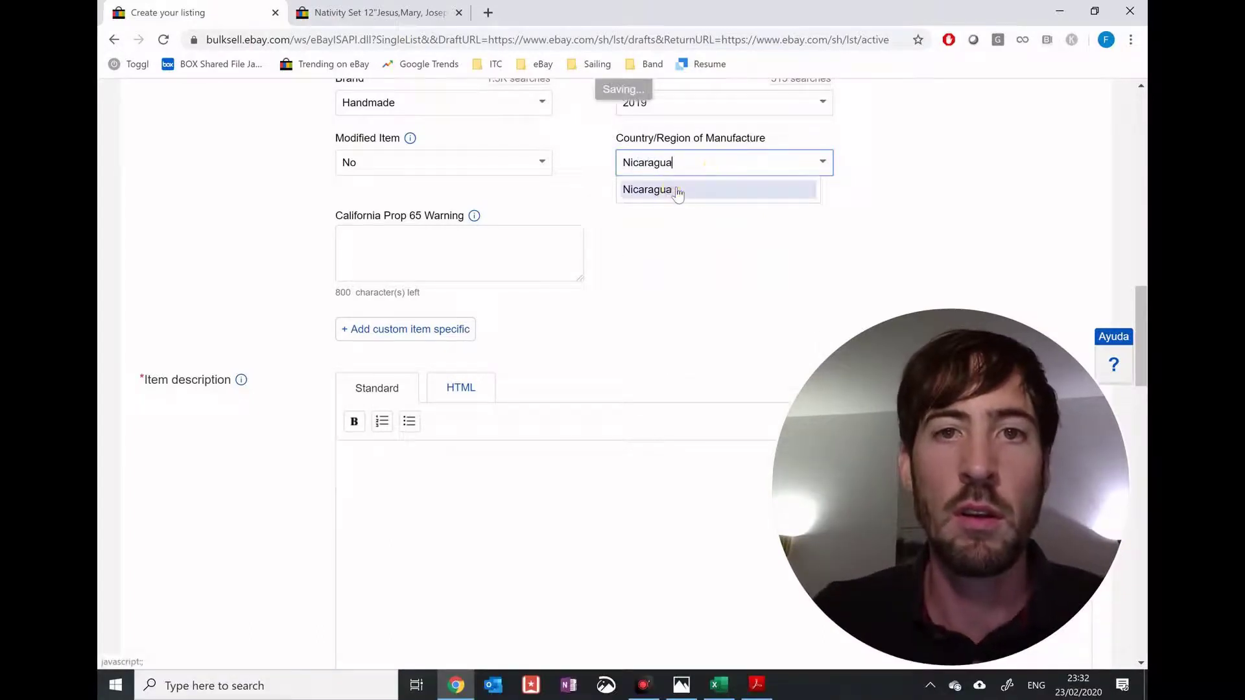
pyautogui.click(676, 189)
pyautogui.moveTo(328, 201); pyautogui.dragTo(503, 202)
pyautogui.click(503, 202)
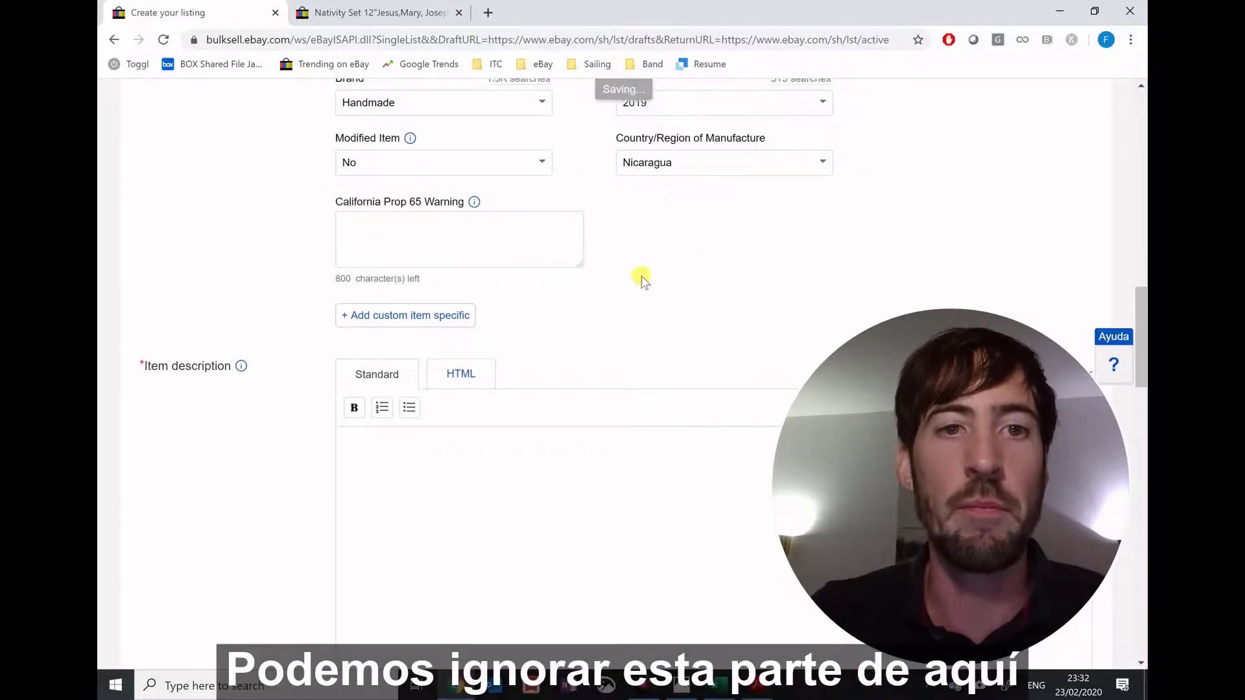
# Step: Choose Fixed price as the listing format in the selling details
pyautogui.scroll(-1, 645, 281)
pyautogui.scroll(-2, 645, 280)
pyautogui.scroll(1, 236, 281)
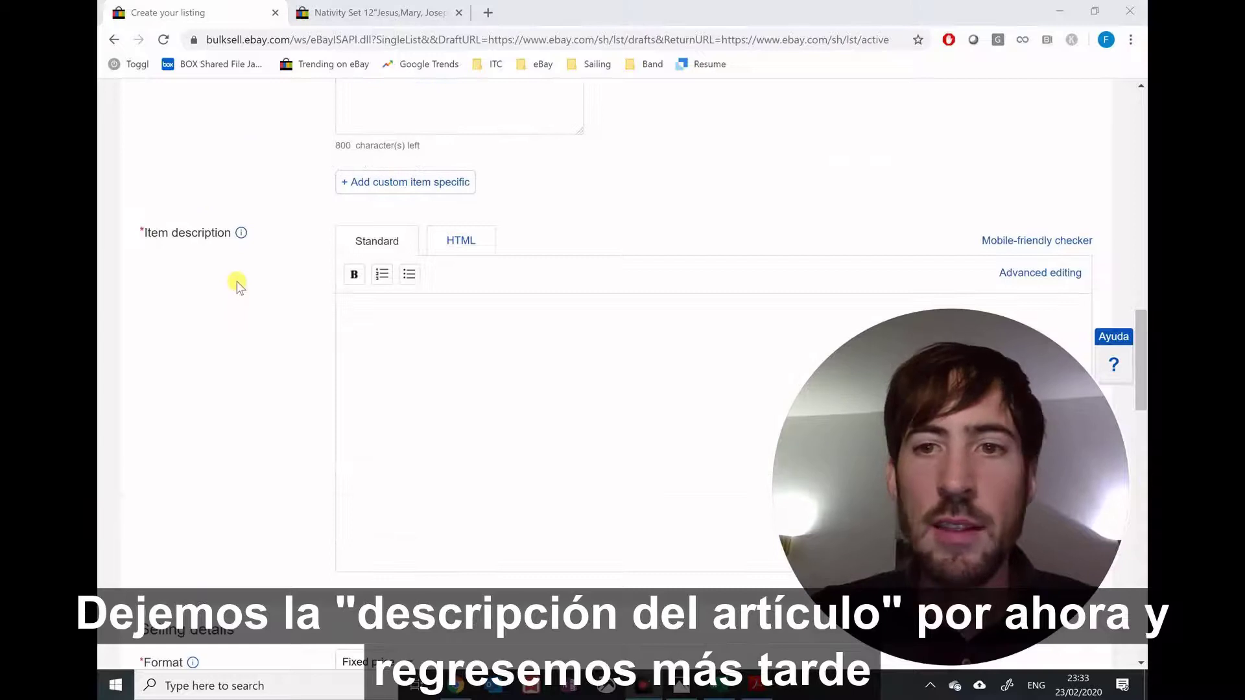
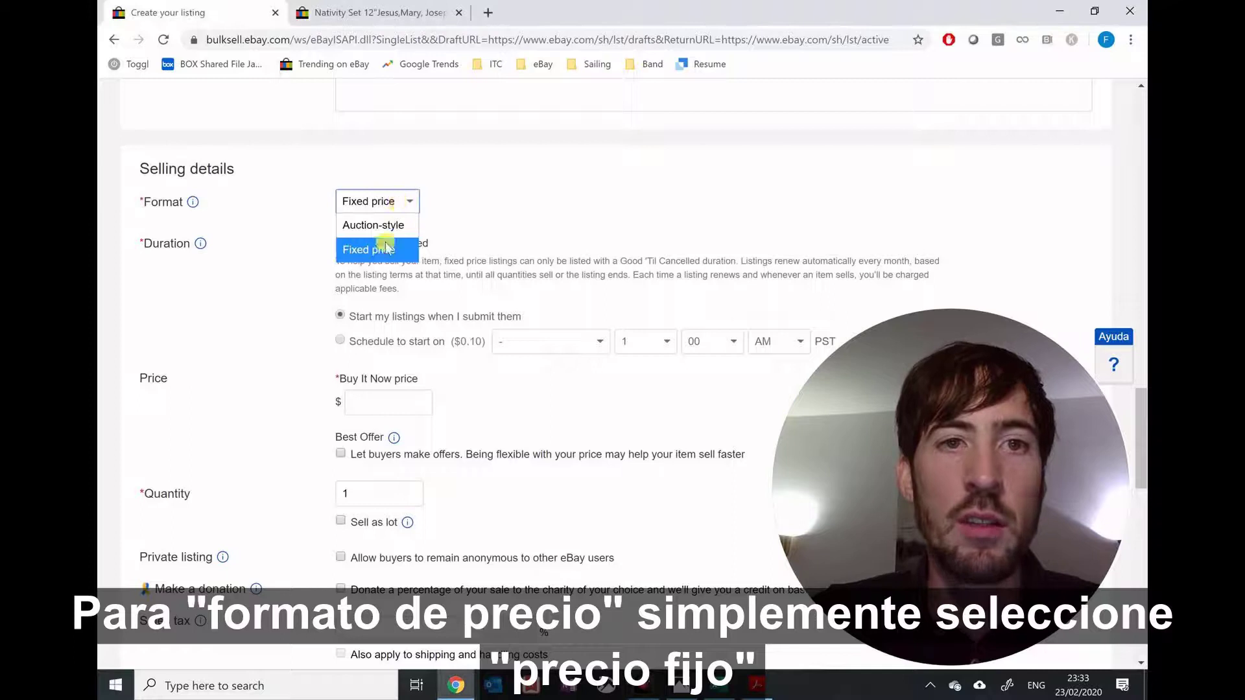
pyautogui.click(371, 253)
# Step: Switch to the Excel workbook and look up the Price to the Customer on the Cost sheet
pyautogui.scroll(-2, 284, 265)
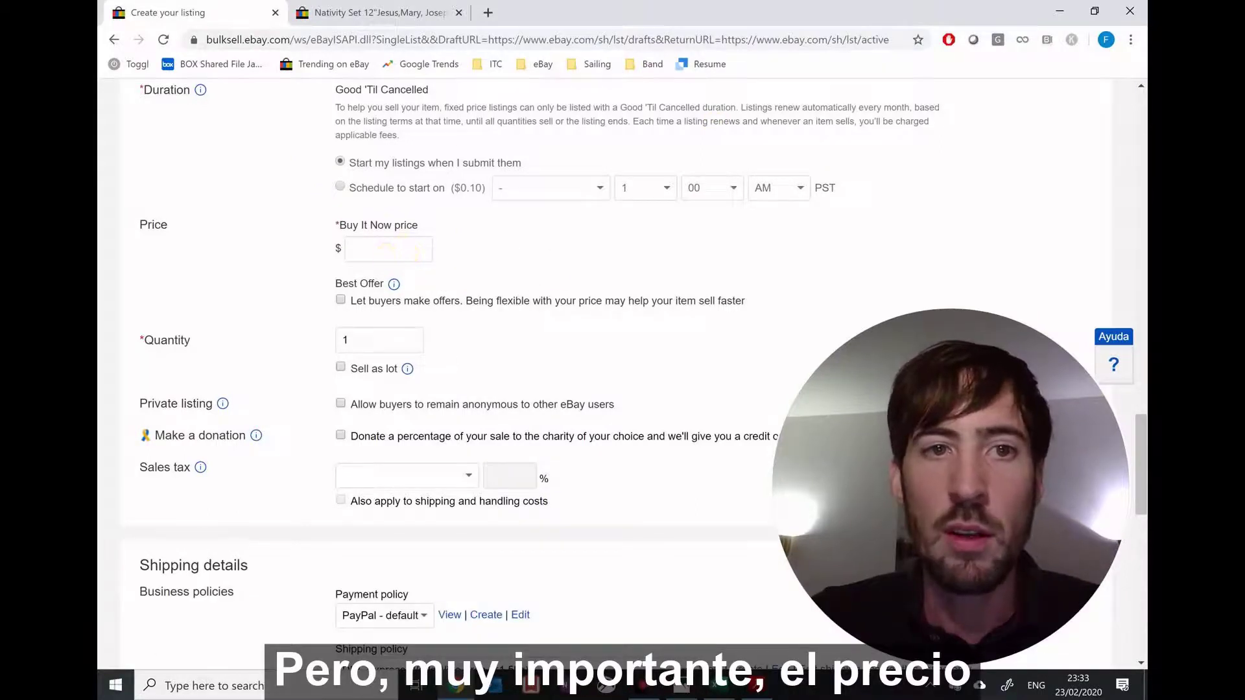
pyautogui.click(386, 251)
pyautogui.click(645, 574)
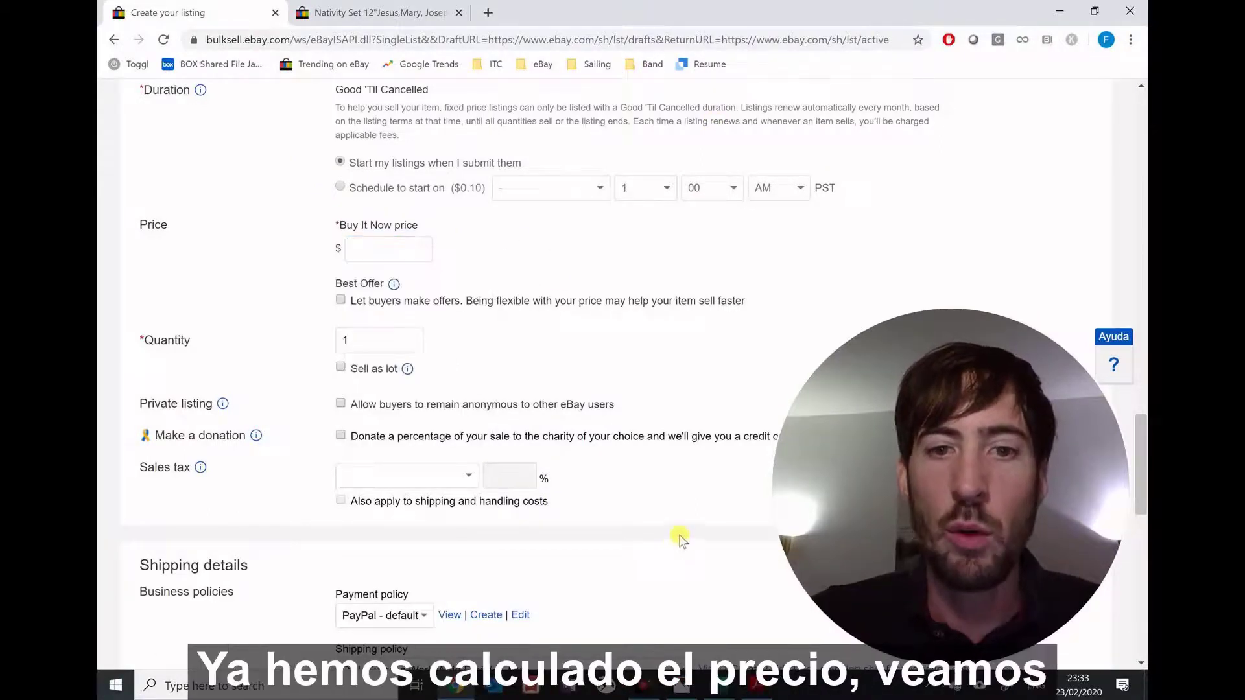
pyautogui.click(722, 689)
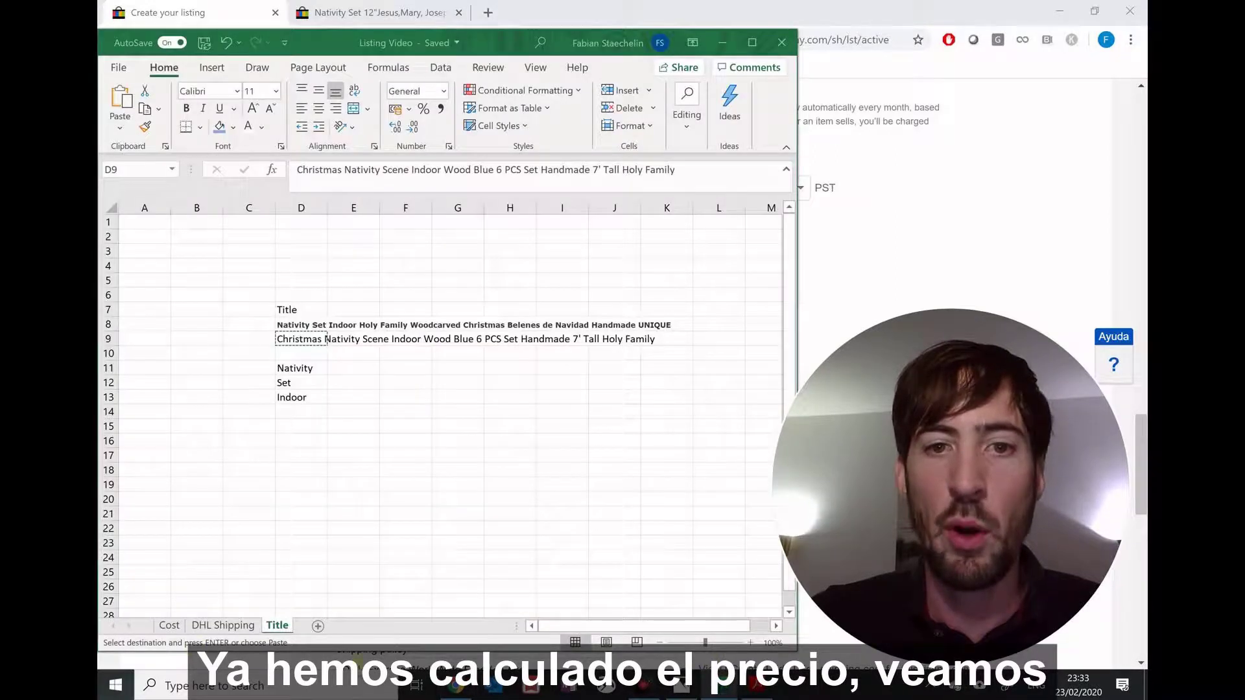
pyautogui.click(170, 626)
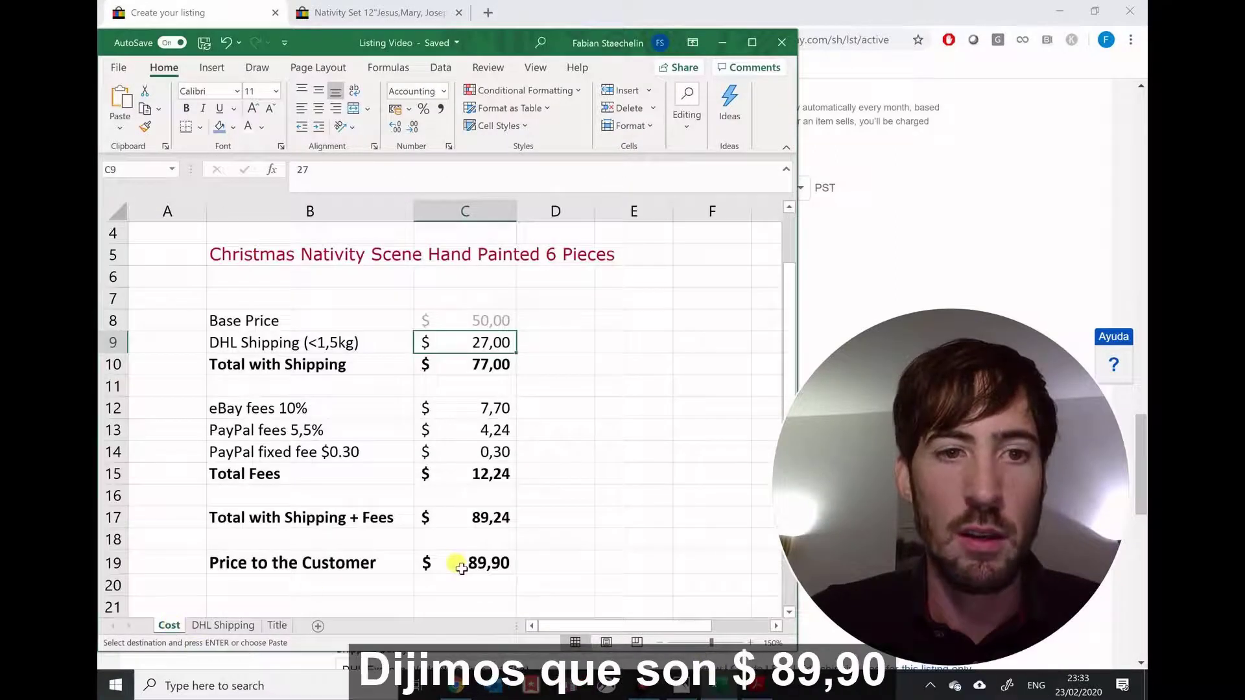
pyautogui.scroll(-1, 486, 504)
pyautogui.click(486, 505)
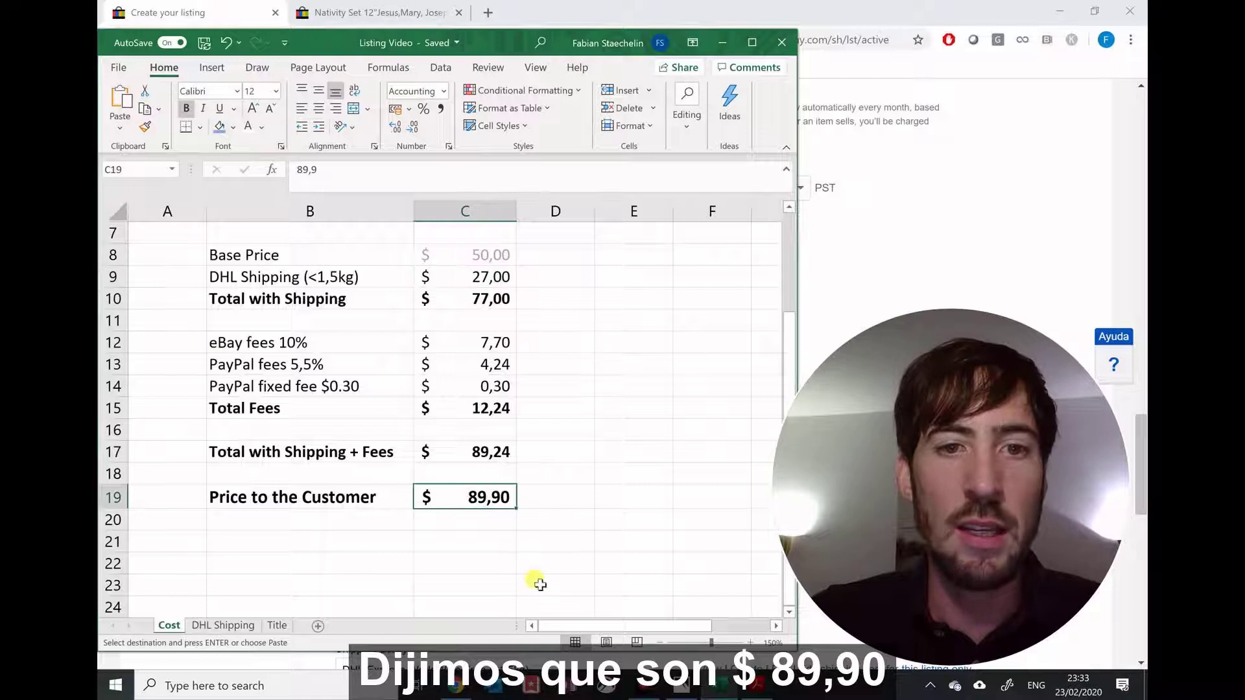
# Step: Return to the eBay listing in the browser and set the Buy It Now price to 89.90
pyautogui.click(976, 225)
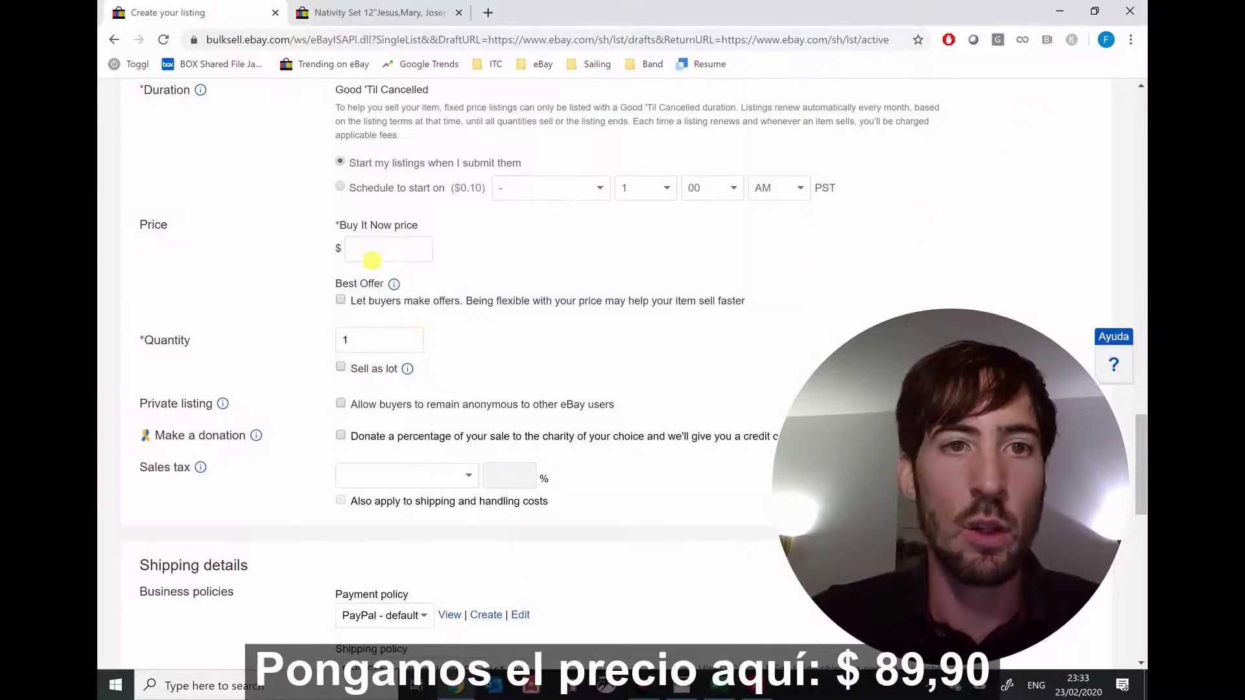
pyautogui.write('89')
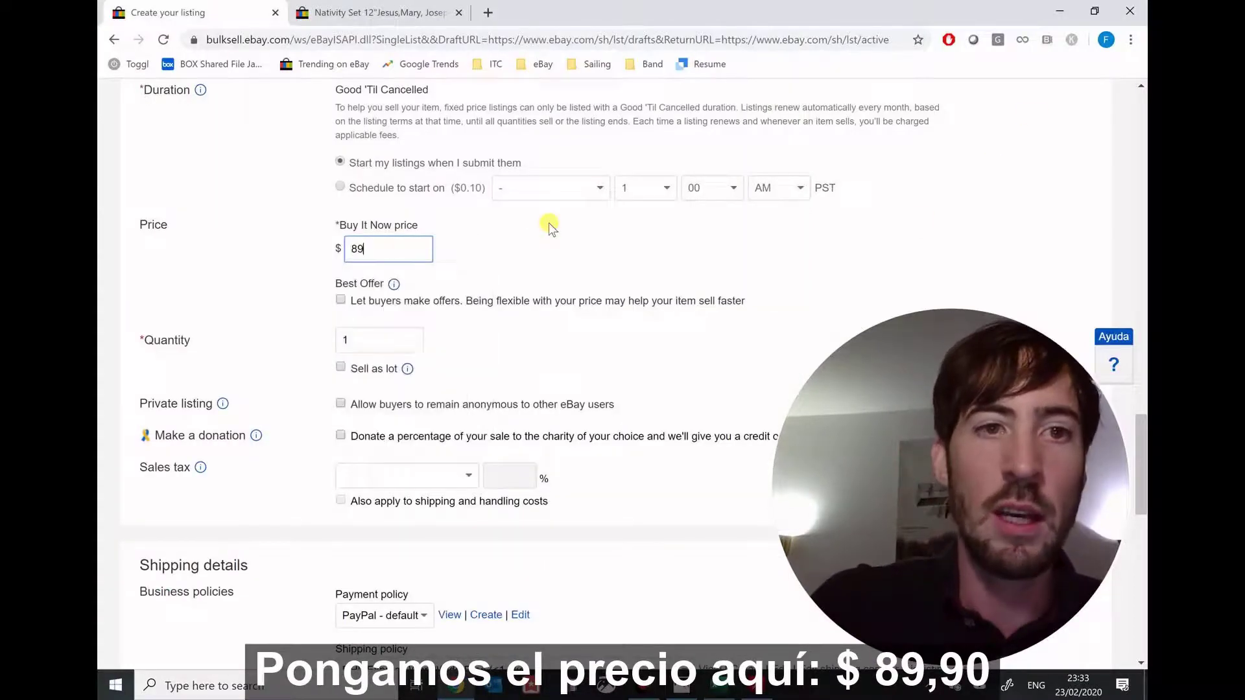
pyautogui.write('.90')
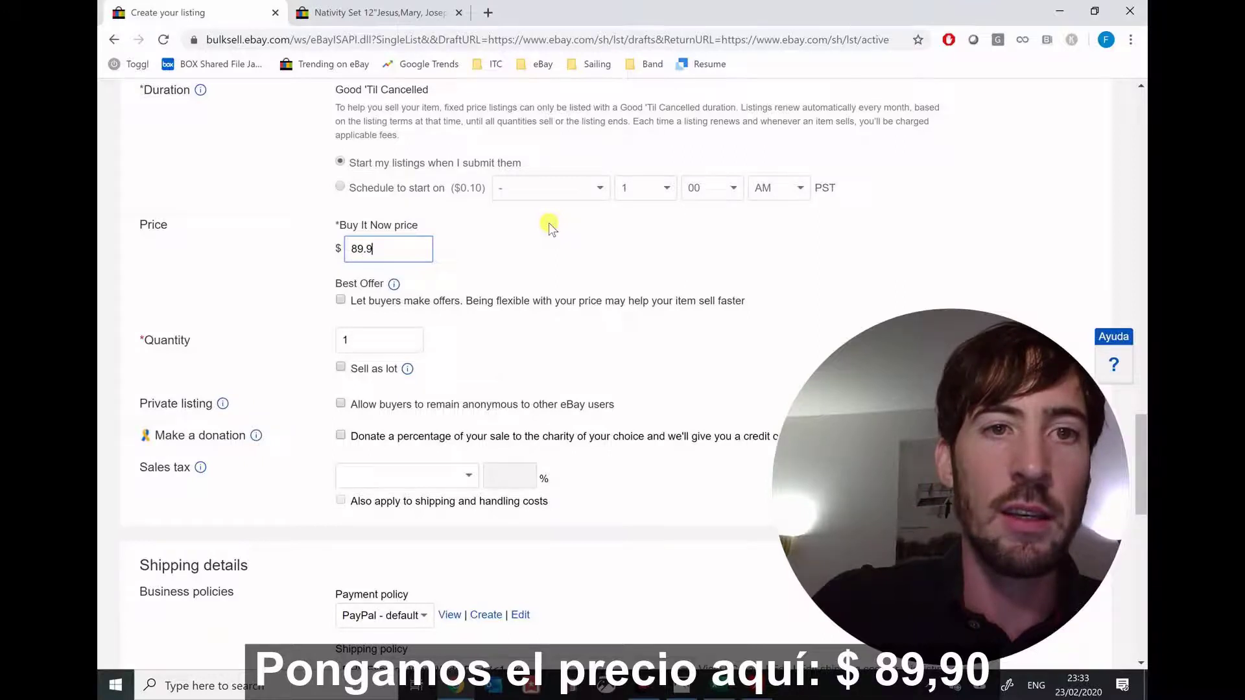
pyautogui.click(591, 249)
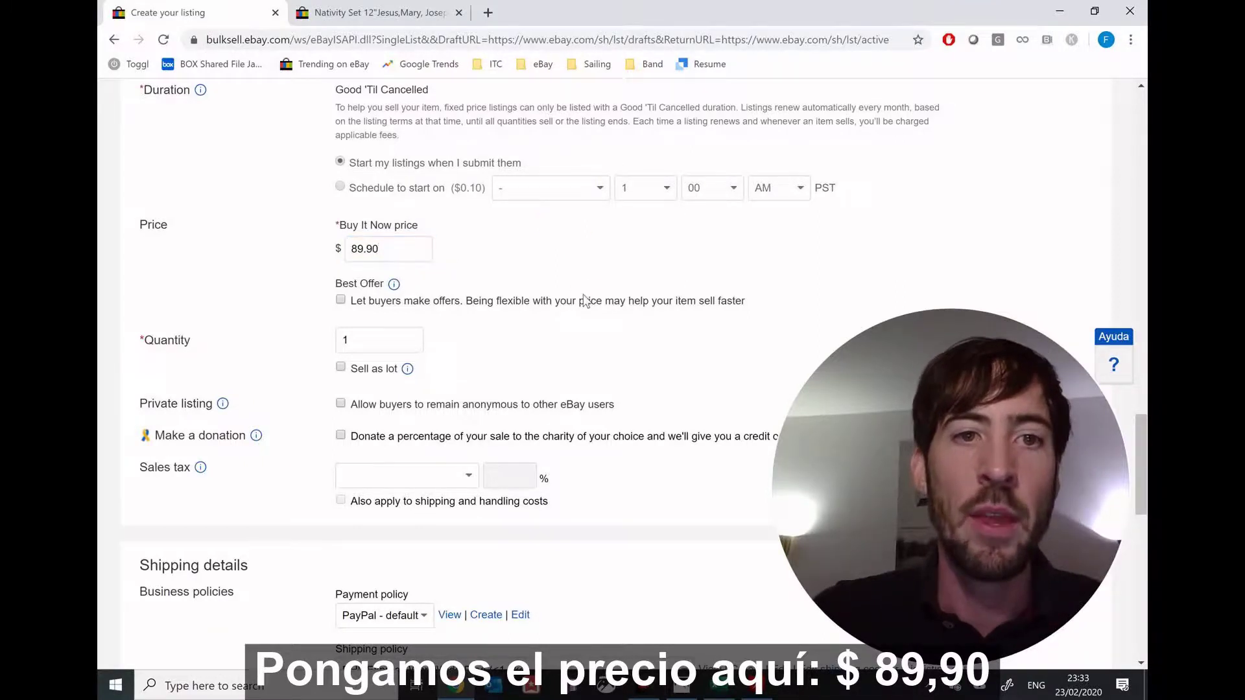
# Step: Allow buyers to make offers on the item and set the quantity to 3
pyautogui.scroll(-3, 279, 310)
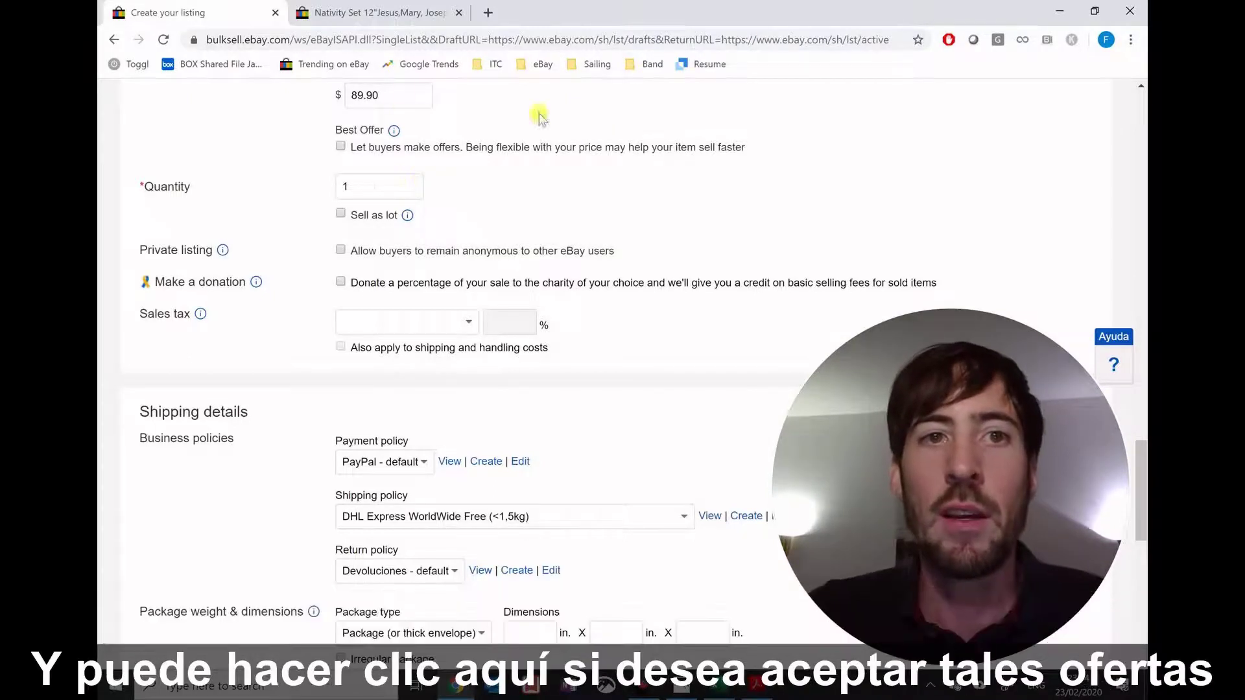
pyautogui.click(340, 146)
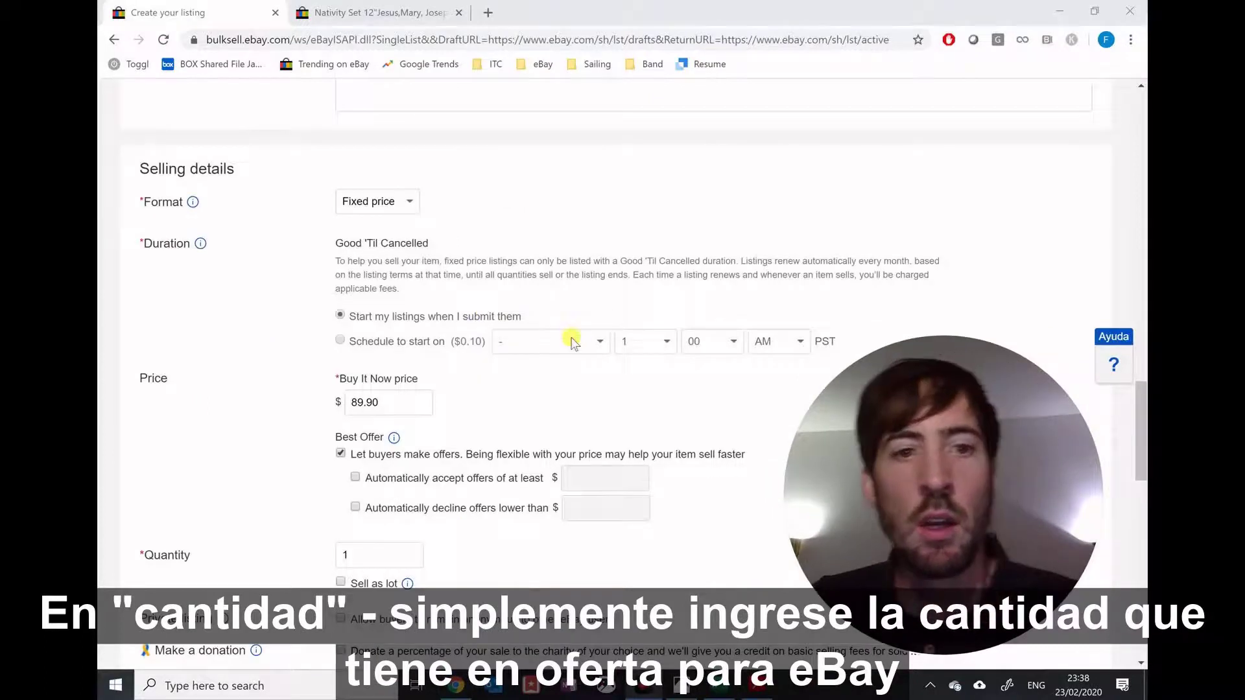
pyautogui.scroll(-2, 410, 432)
pyautogui.doubleClick(343, 401)
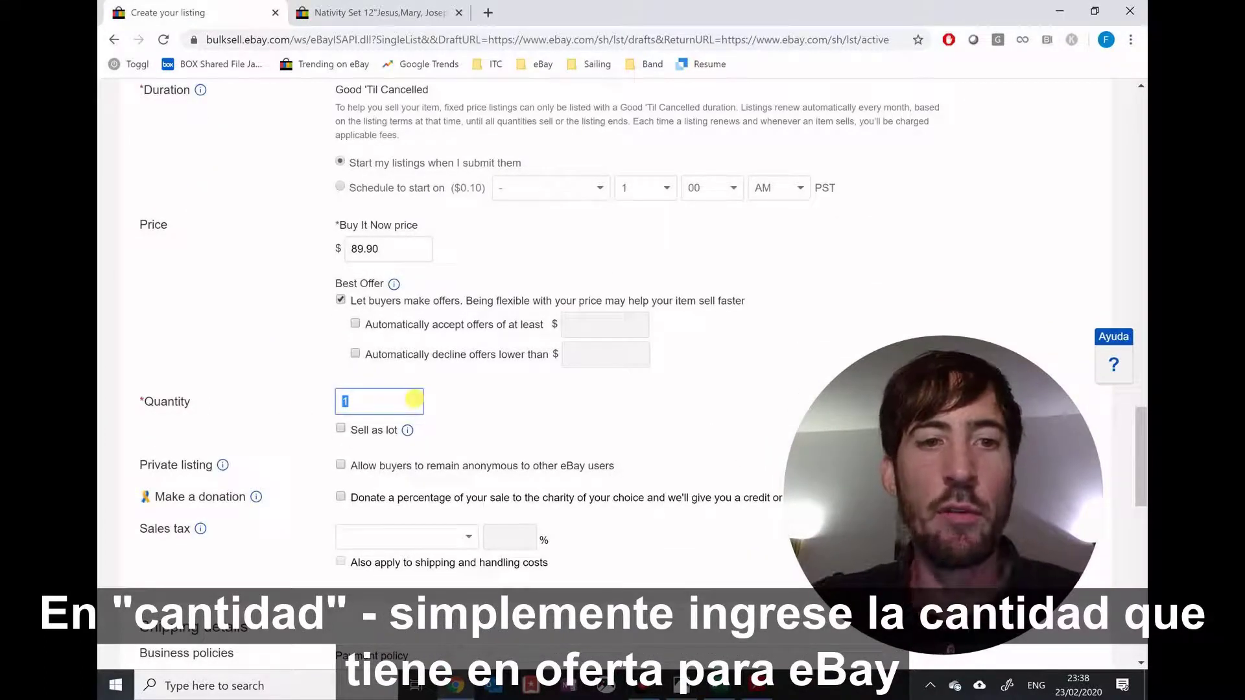
pyautogui.click(537, 397)
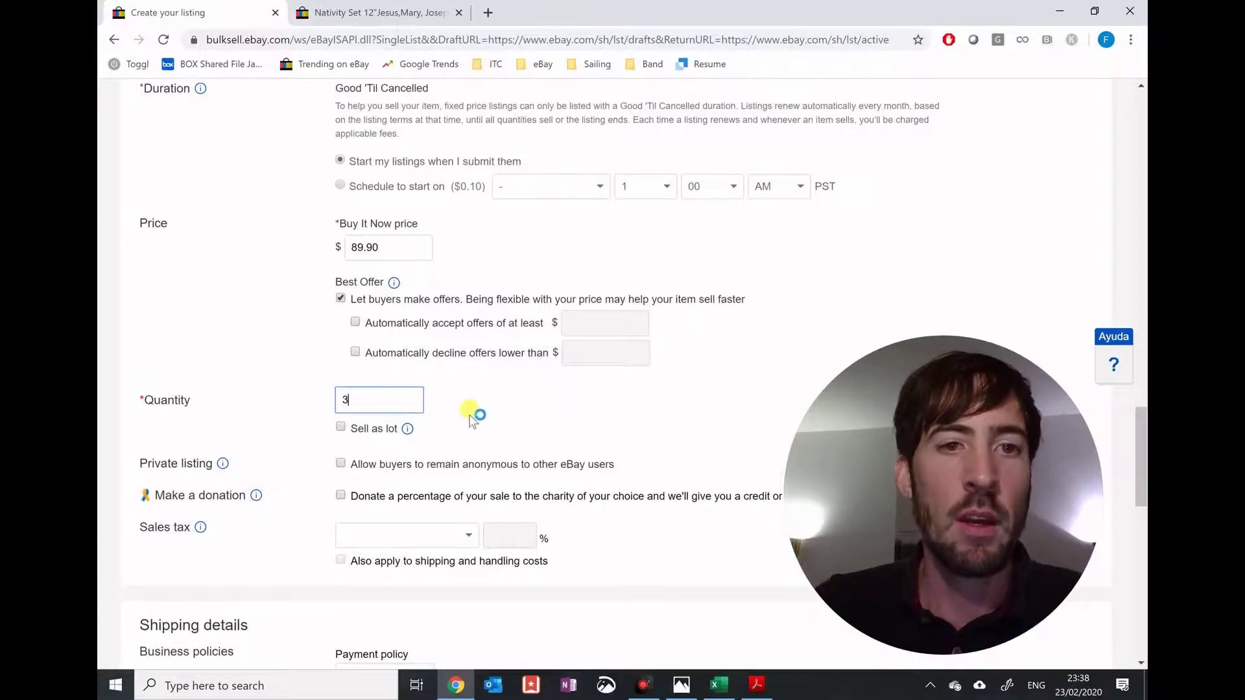
pyautogui.scroll(-1, 454, 415)
pyautogui.scroll(-1, 395, 425)
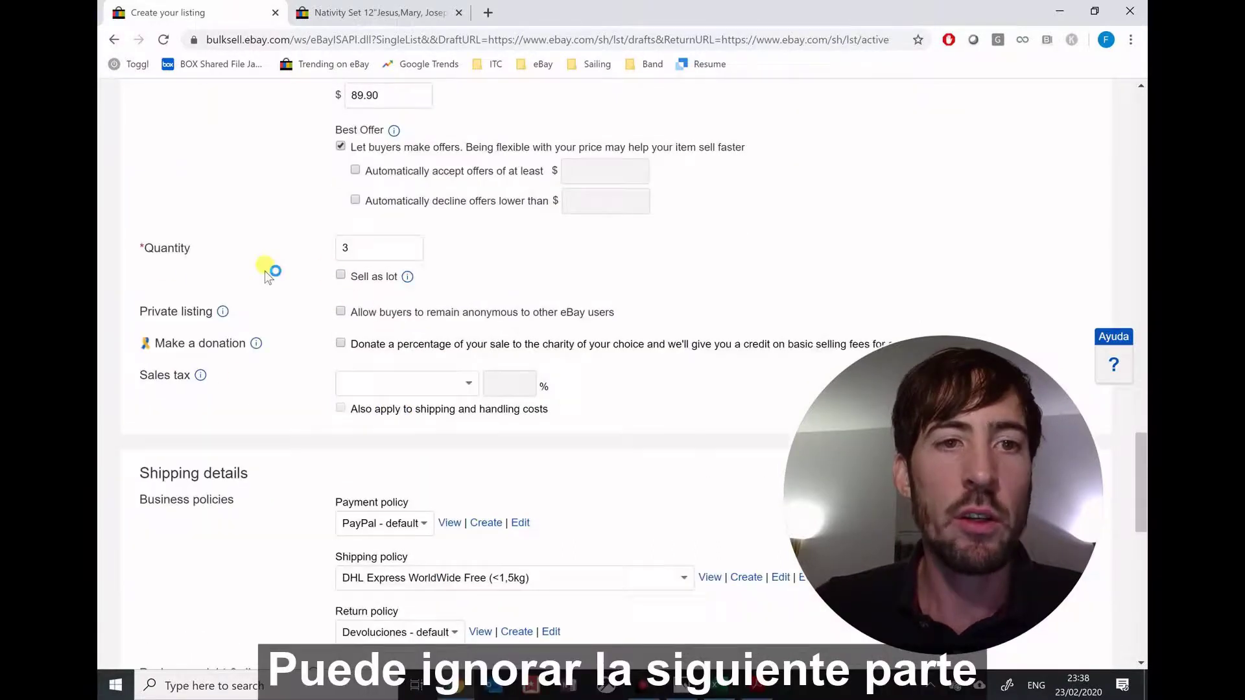
pyautogui.scroll(-1, 265, 402)
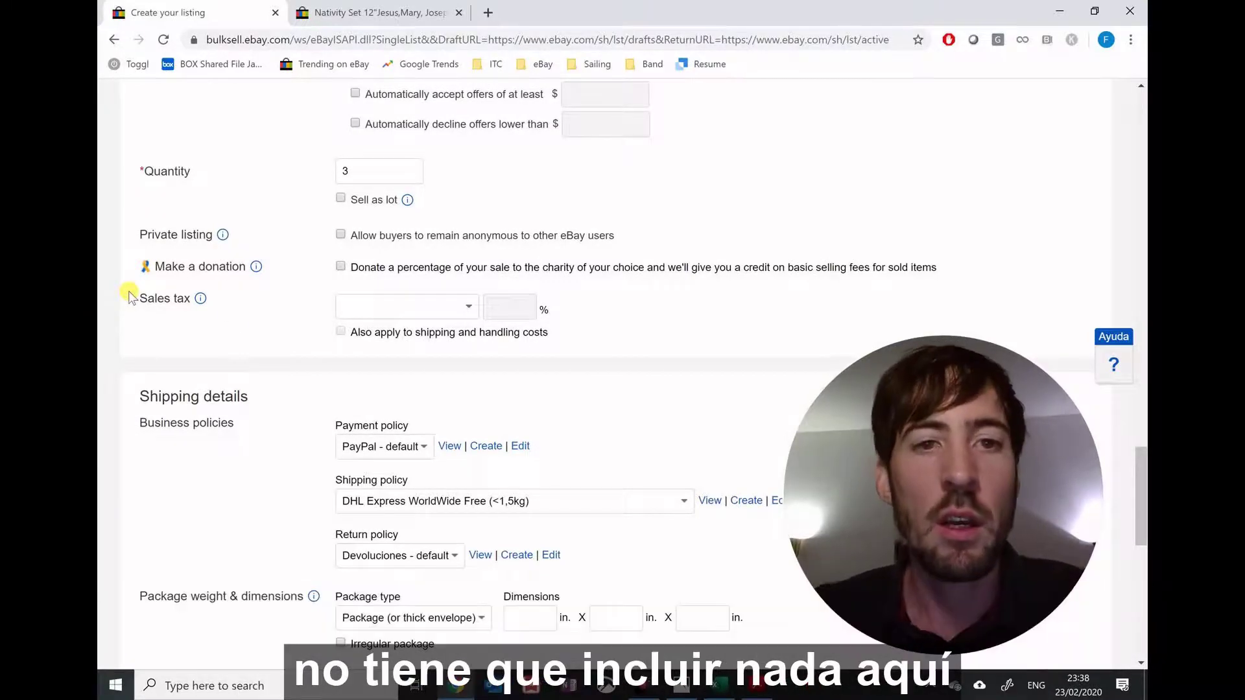
pyautogui.click(469, 306)
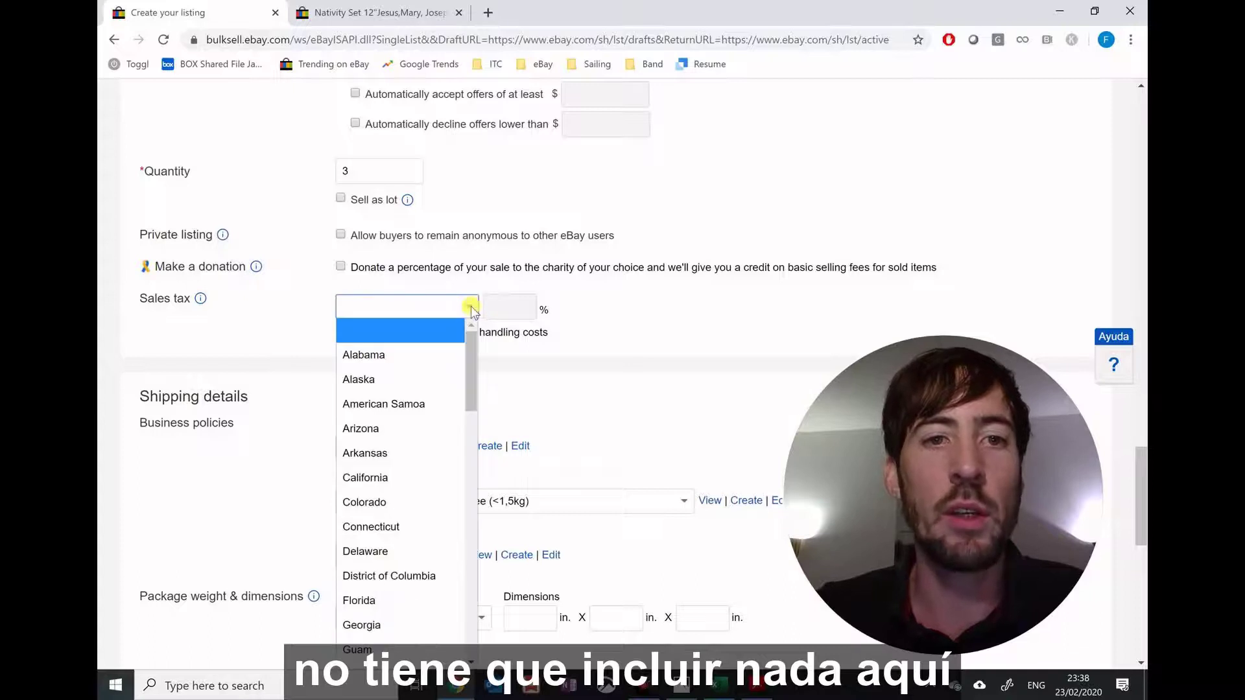
pyautogui.click(471, 306)
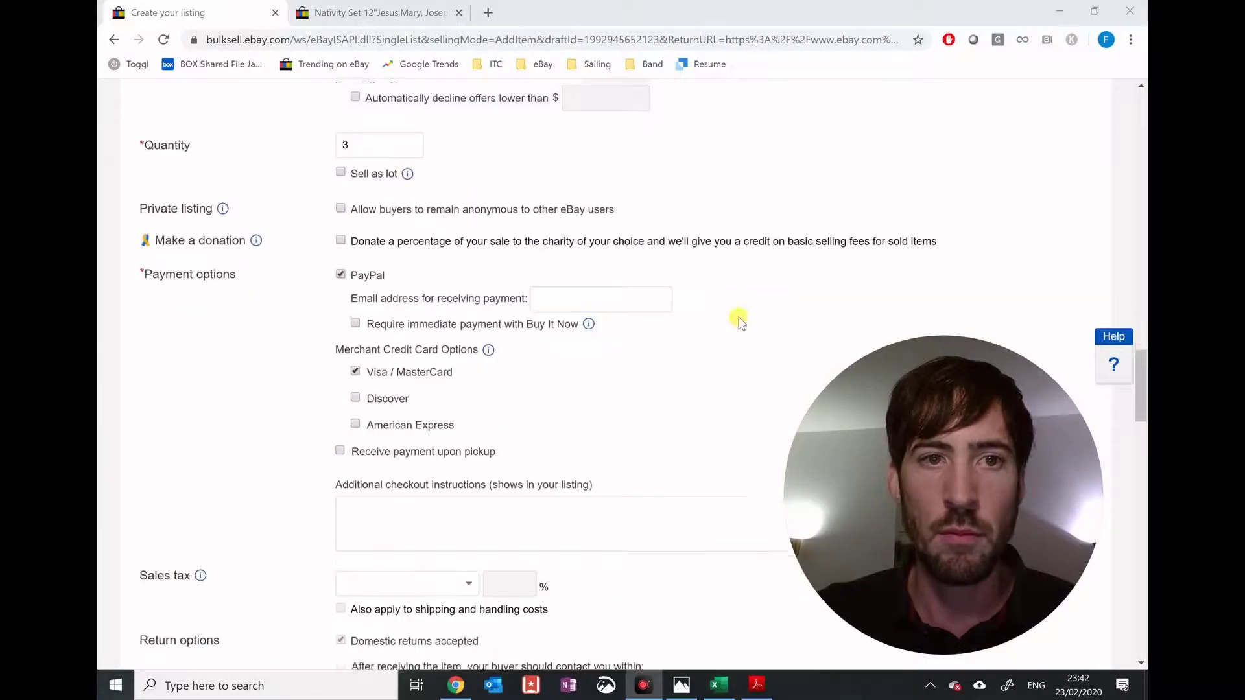
# Step: Keep PayPal selected as a payment option and require immediate payment with Buy It Now
pyautogui.scroll(-1, 739, 320)
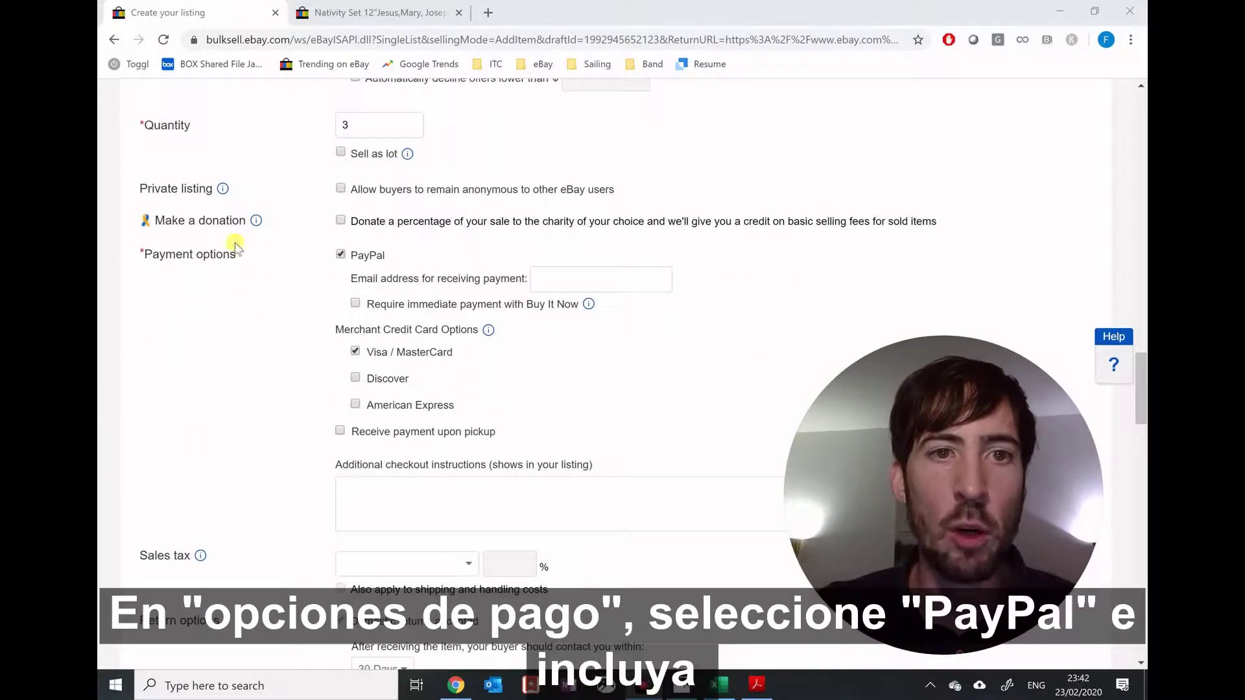
pyautogui.click(341, 255)
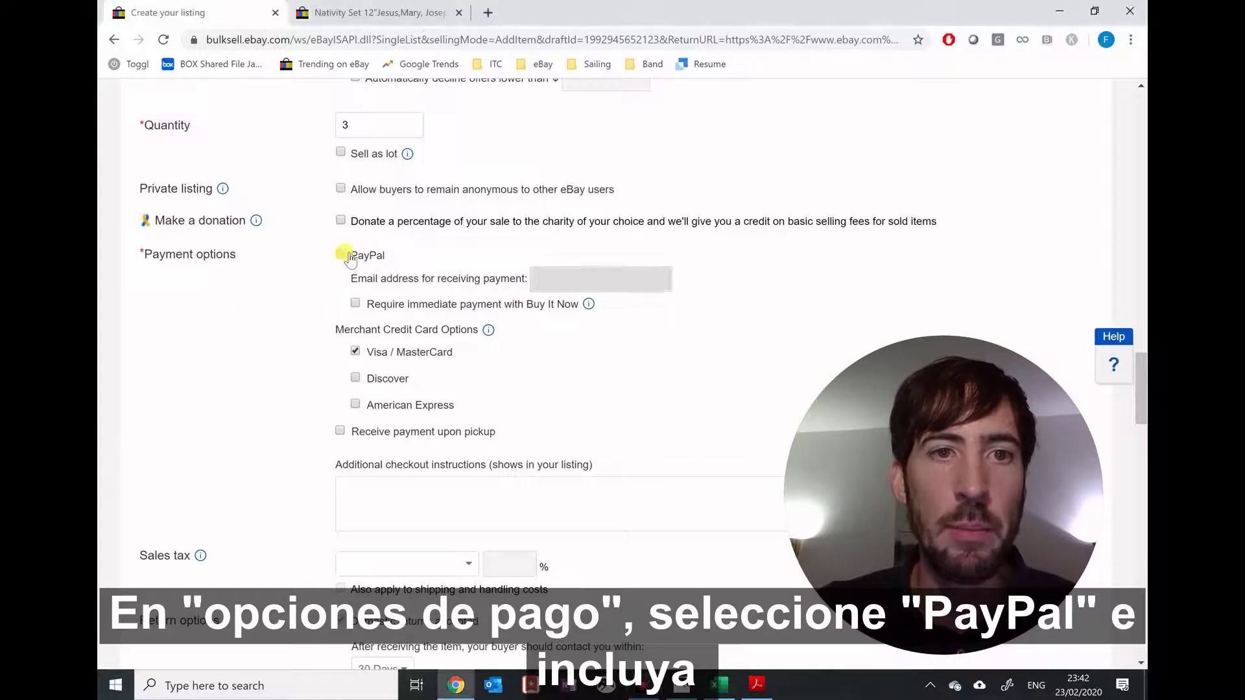
pyautogui.click(342, 255)
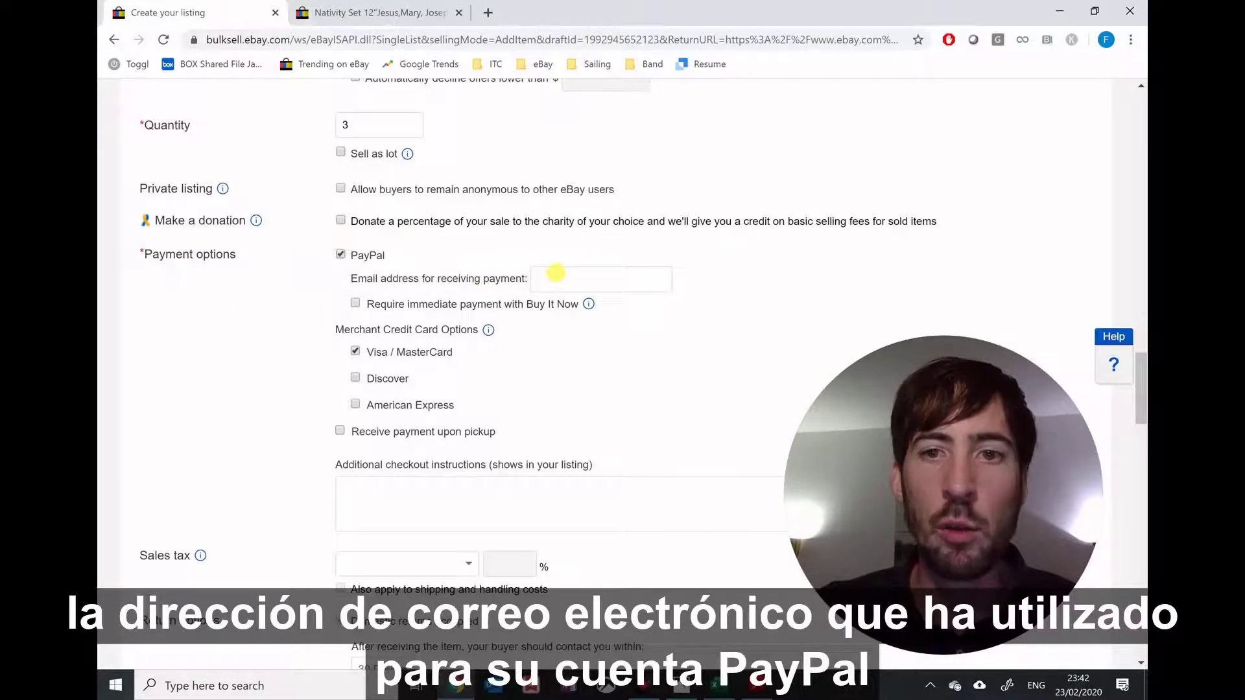
pyautogui.click(564, 276)
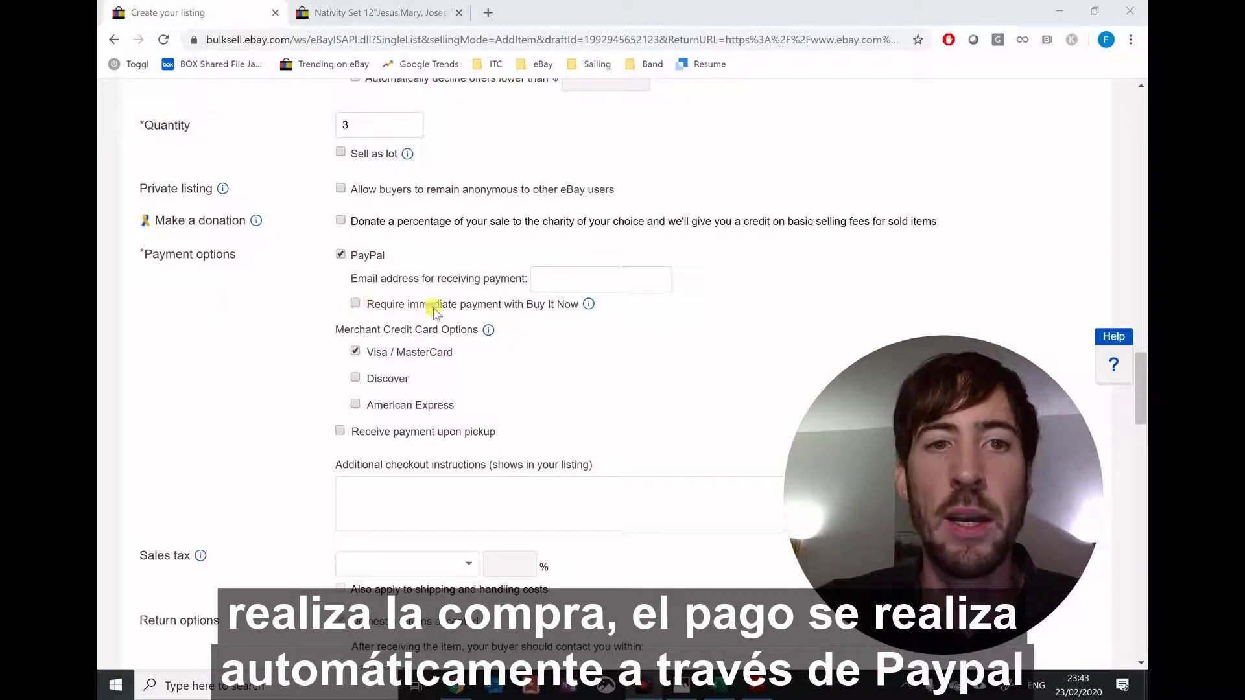
pyautogui.click(361, 307)
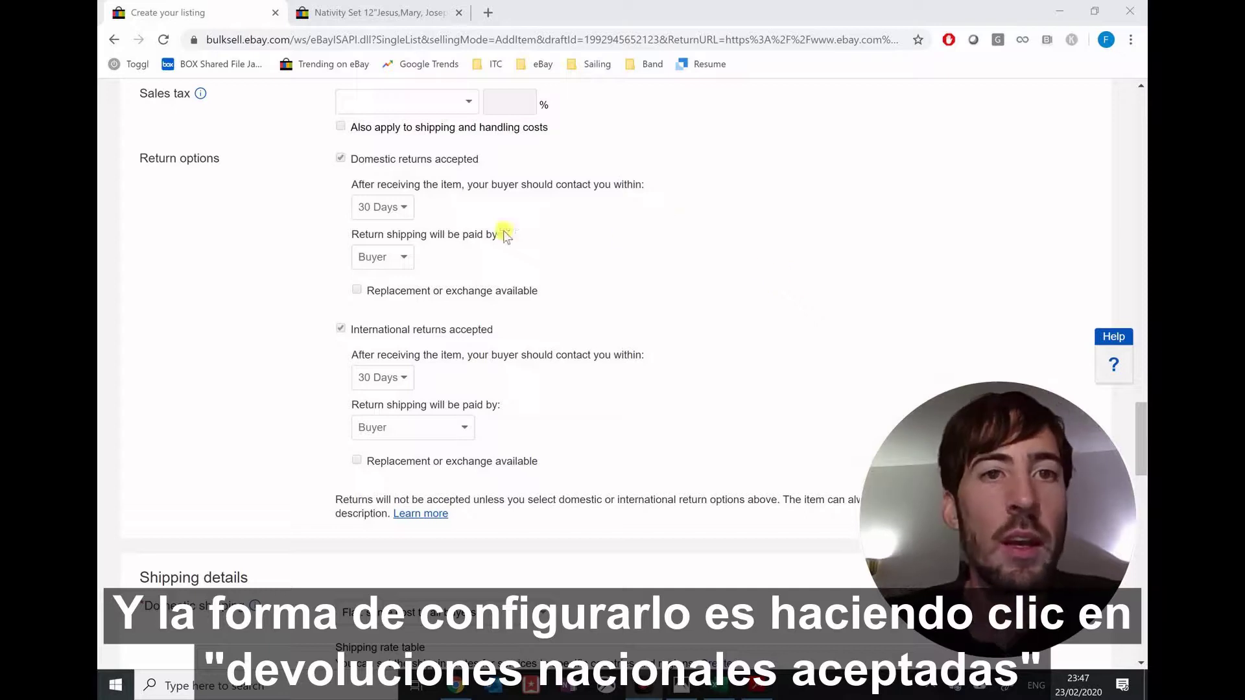
# Step: Review the domestic and international return options, including the contact period and who pays return shipping
pyautogui.click(342, 162)
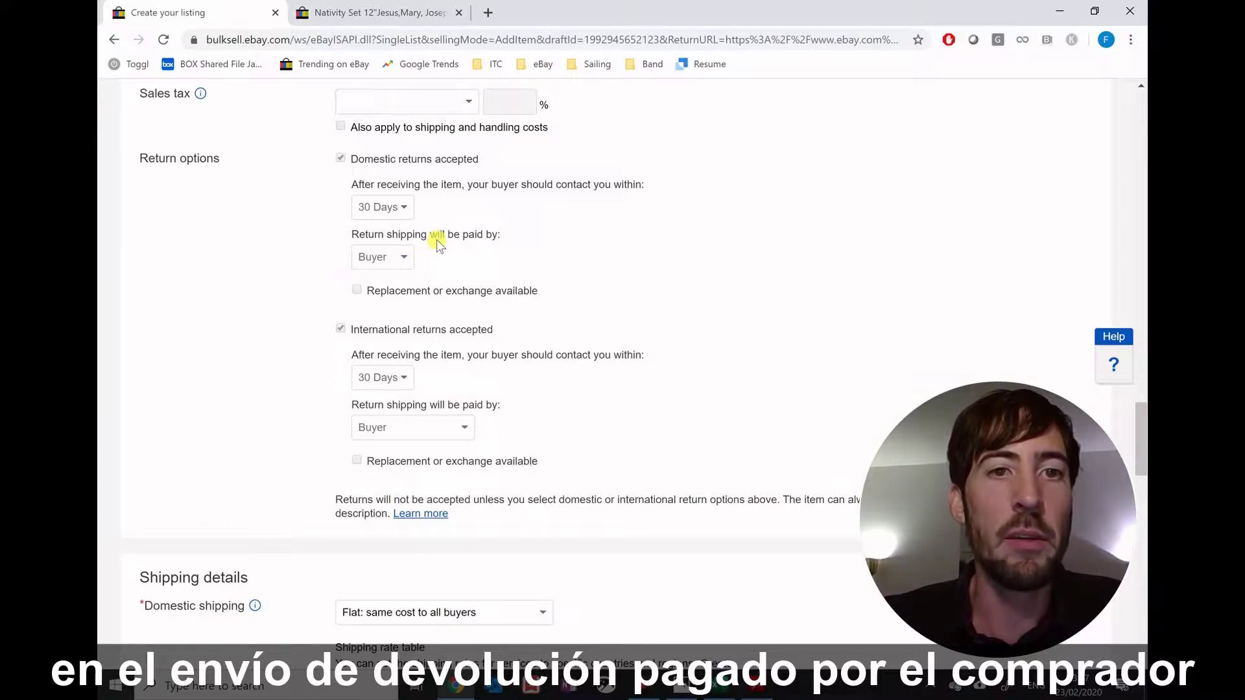
pyautogui.scroll(-1, 625, 361)
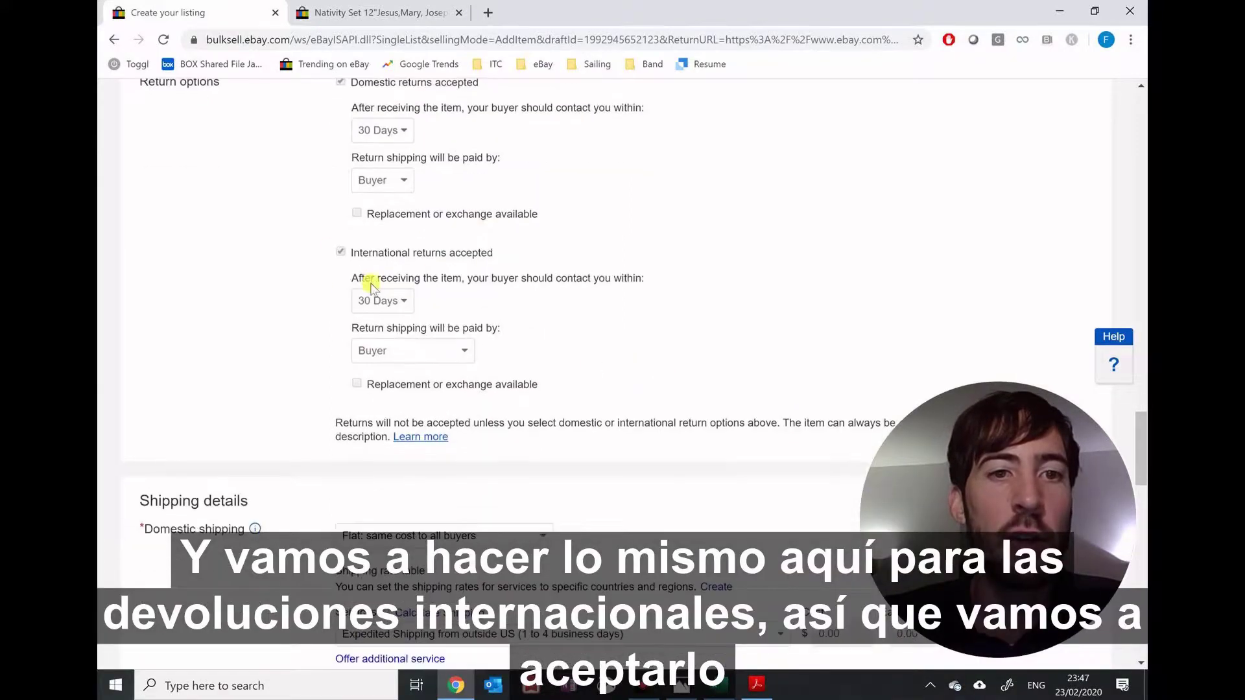
pyautogui.click(341, 253)
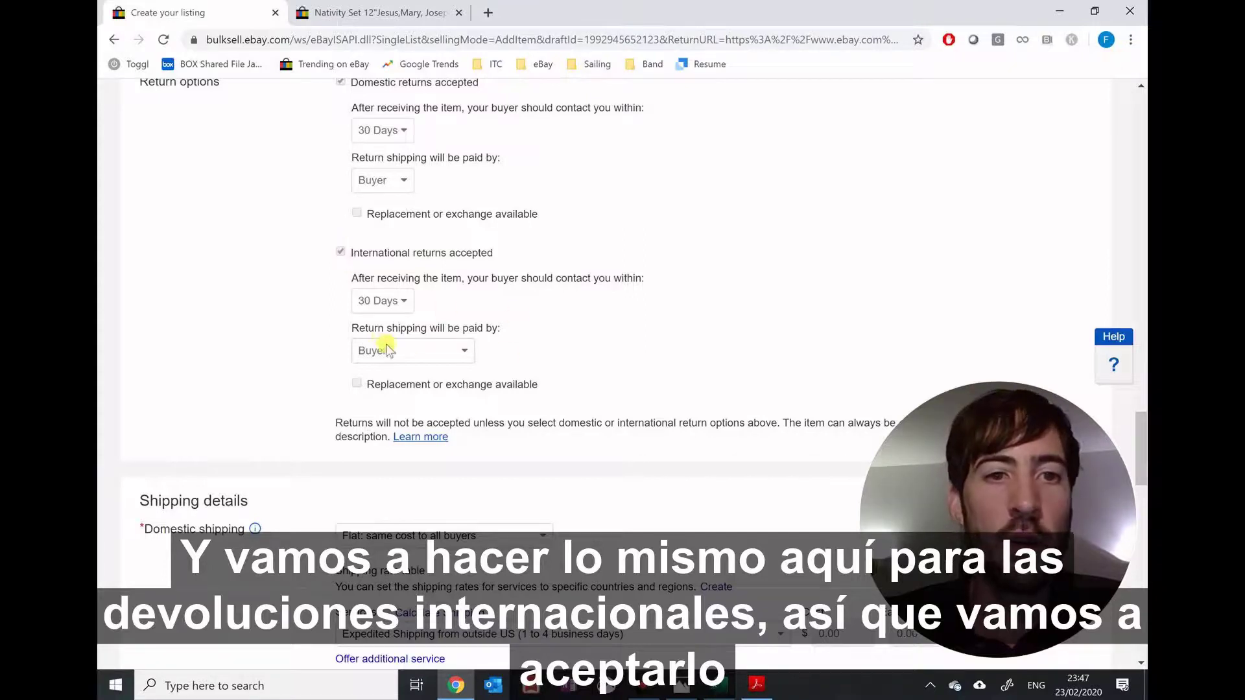
pyautogui.click(467, 353)
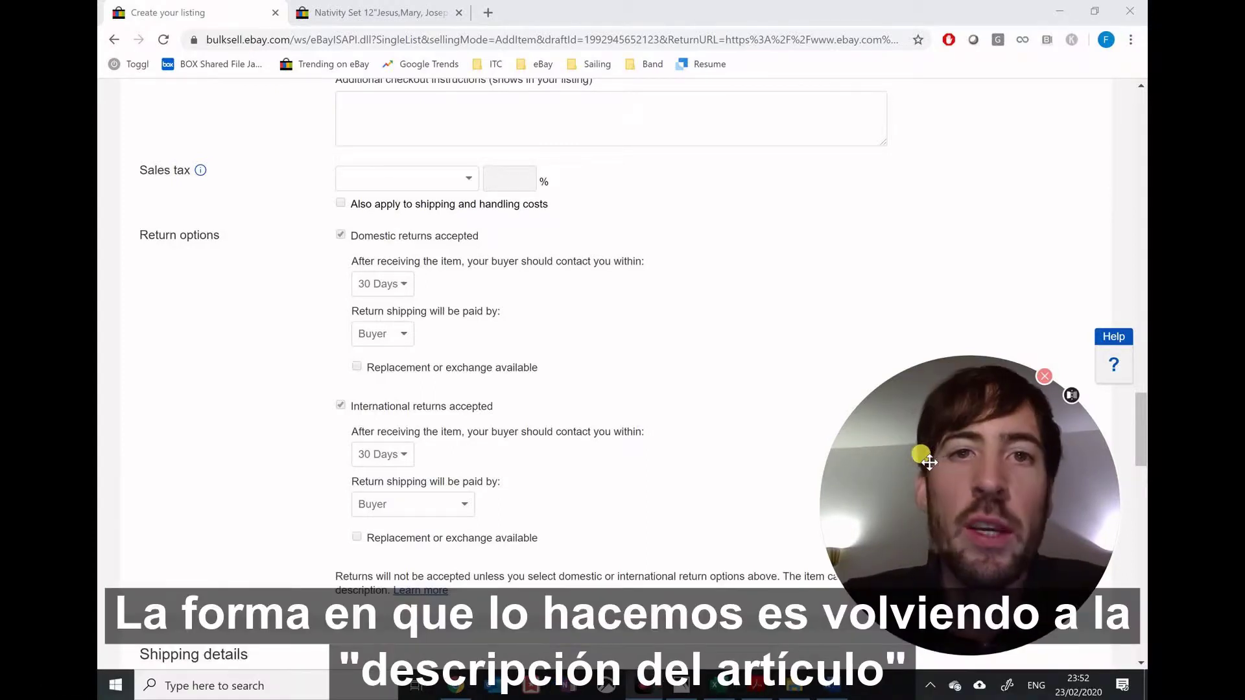
# Step: Go back to the item description section of the listing
pyautogui.scroll(15, 706, 399)
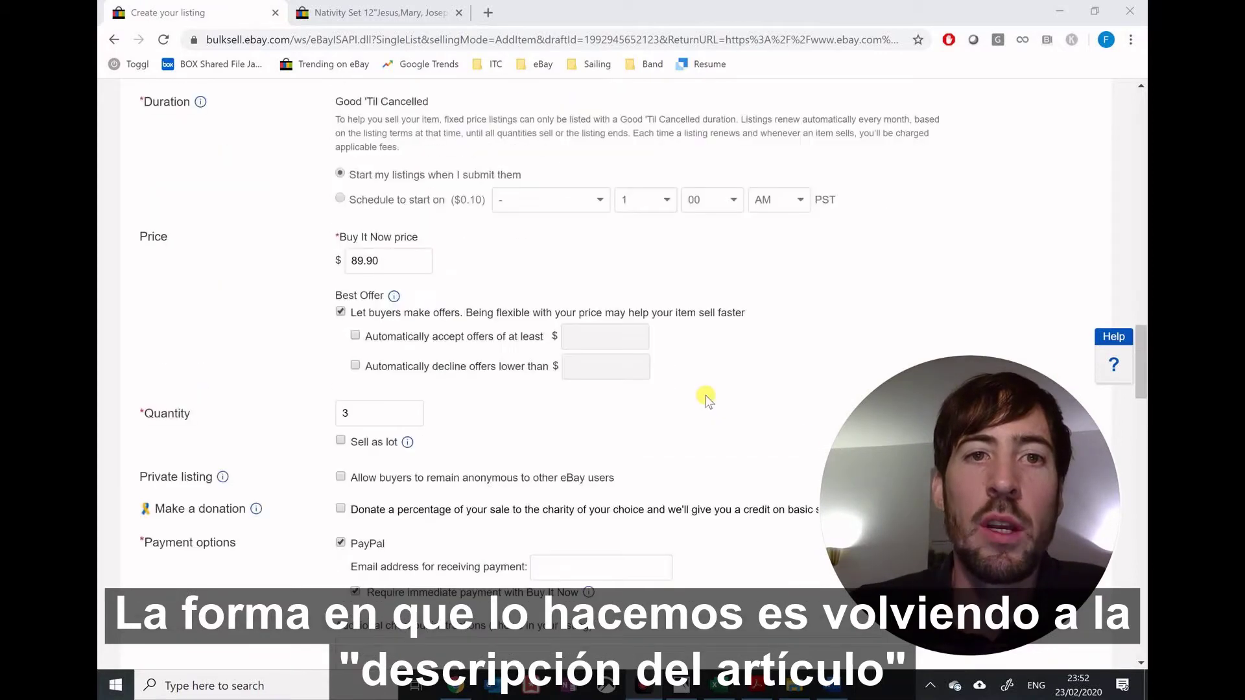
pyautogui.scroll(2, 706, 398)
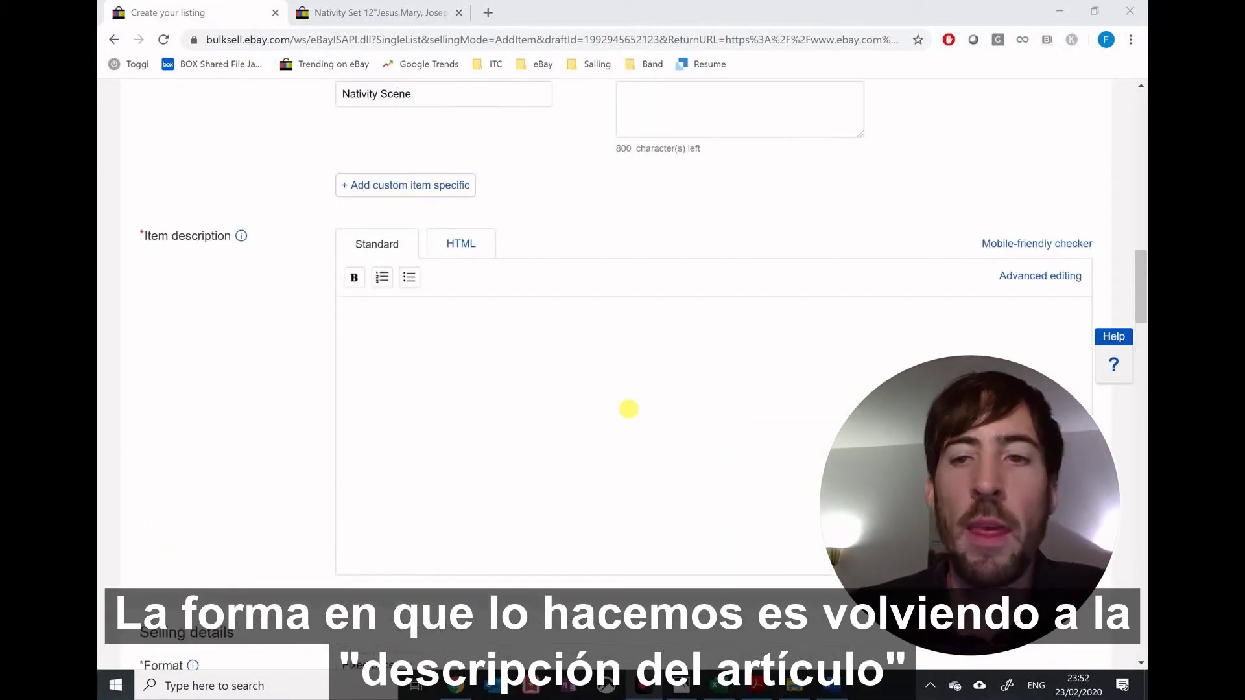